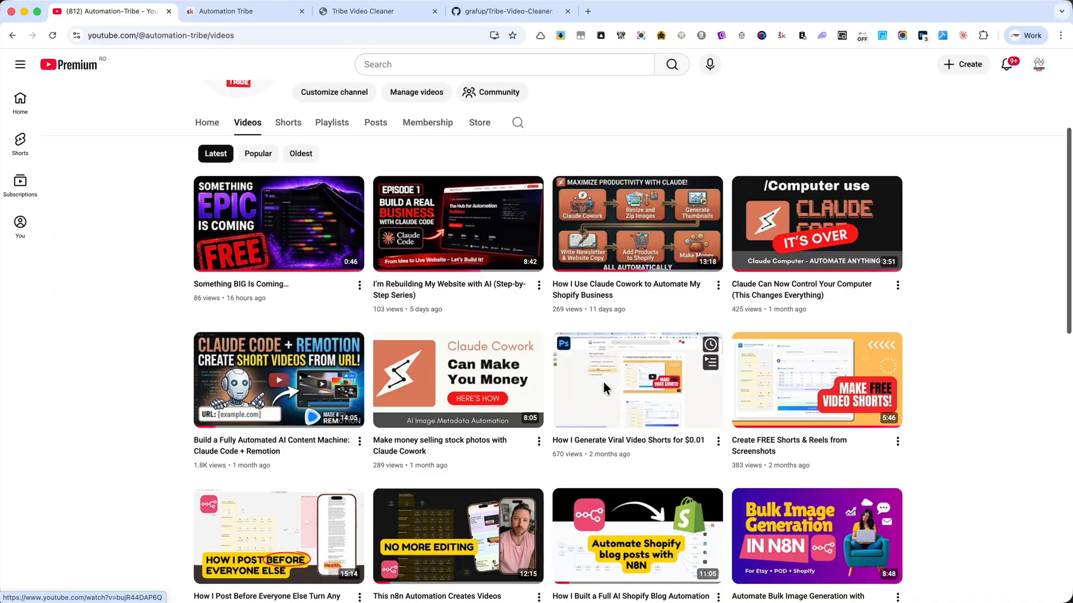
Browse the uploaded videos on the Automation-Tribe YouTube channel
scroll(682, 334, "down", 1)
scroll(679, 338, "down", 3)
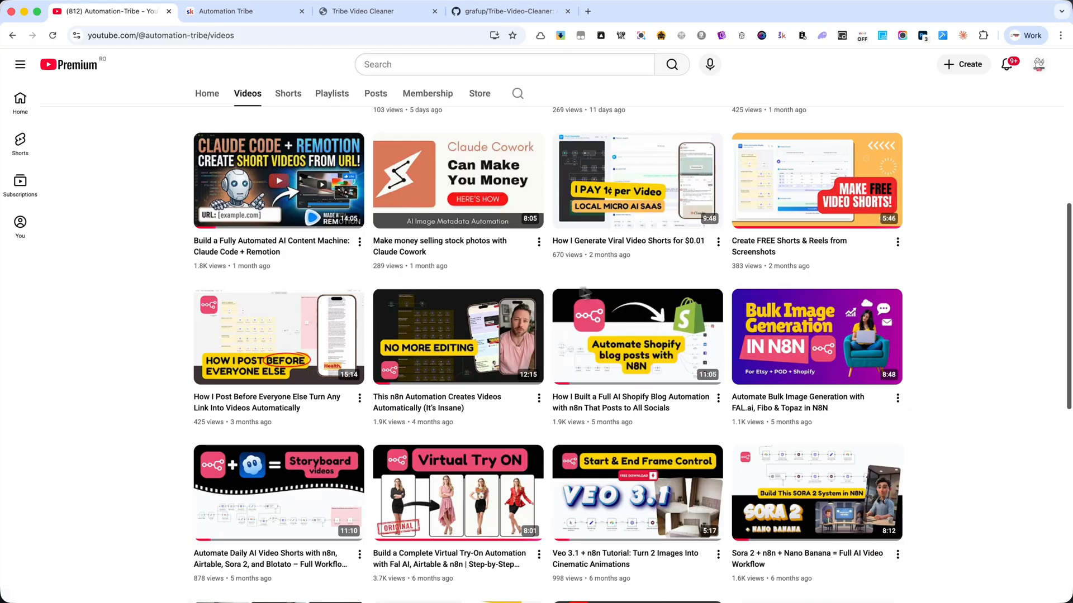
mouse_move(528, 152)
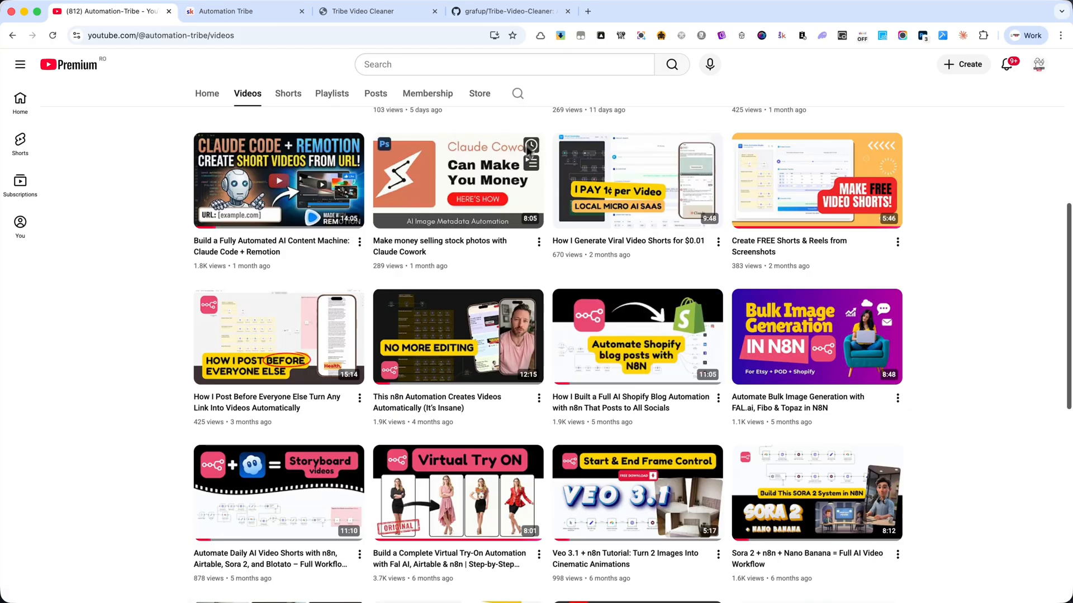
Switch to Tribe Video Cleaner and examine the errors.mp4 transcript, transcription providers, cleanup summary and export options
left_click(372, 12)
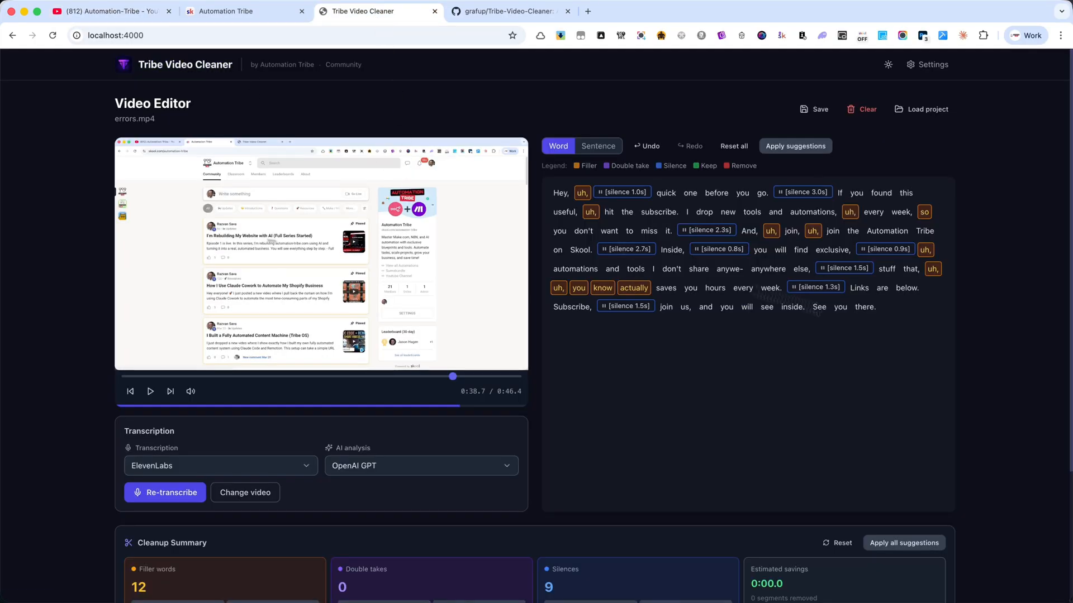
scroll(462, 387, "down", 2)
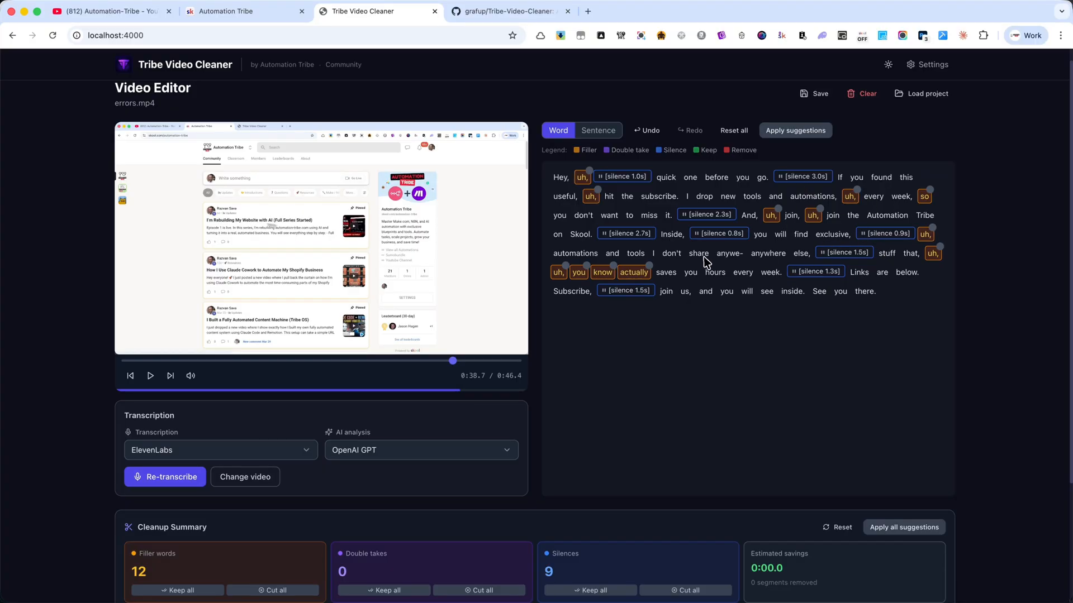
scroll(746, 307, "down", 2)
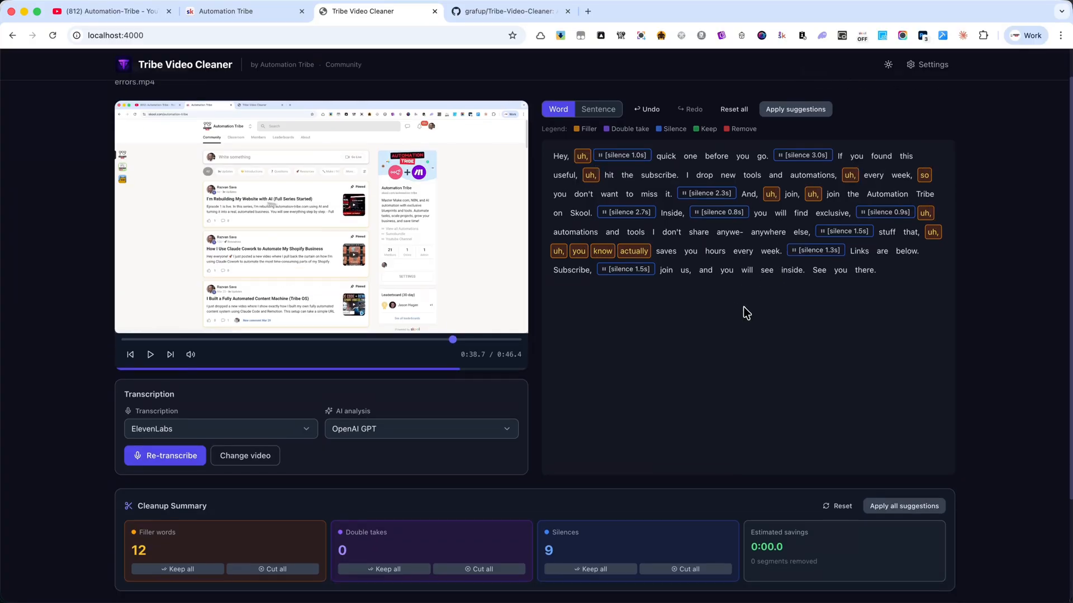
scroll(747, 311, "up", 2)
scroll(747, 311, "down", 2)
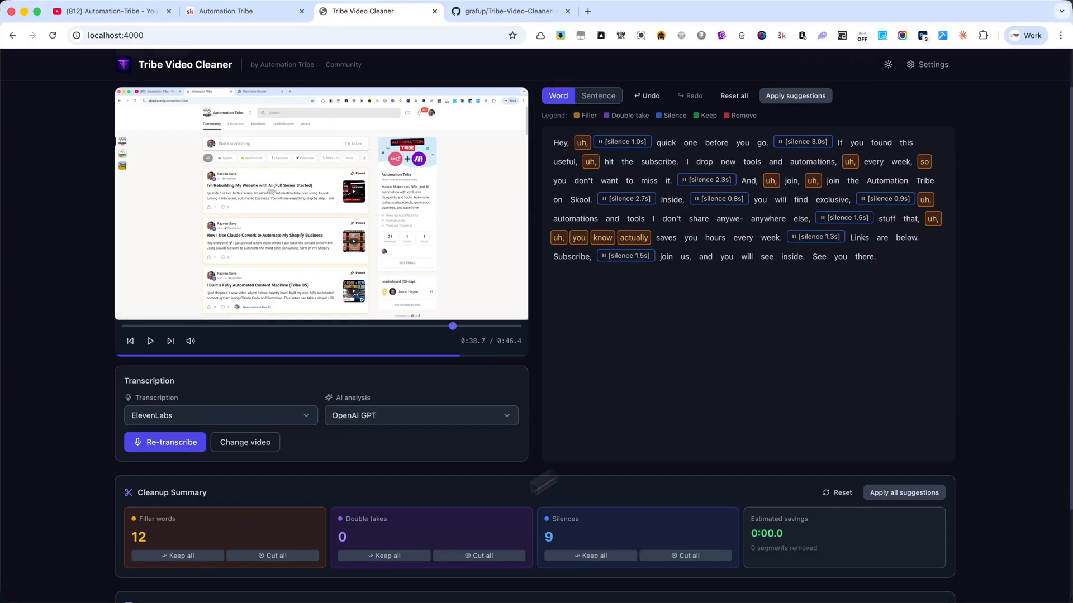
scroll(651, 536, "down", 2)
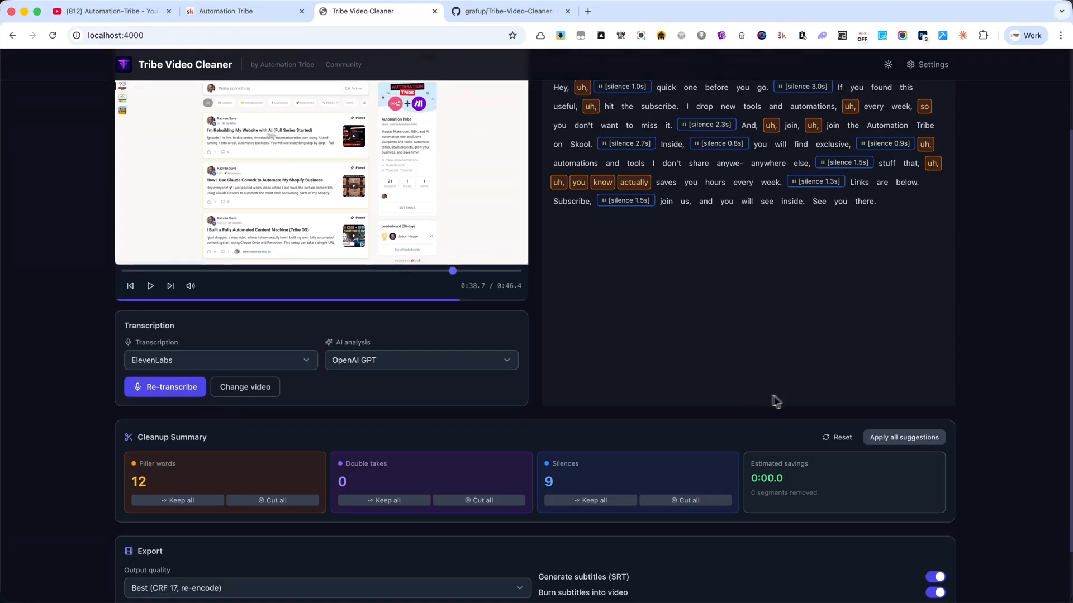
scroll(692, 447, "down", 1)
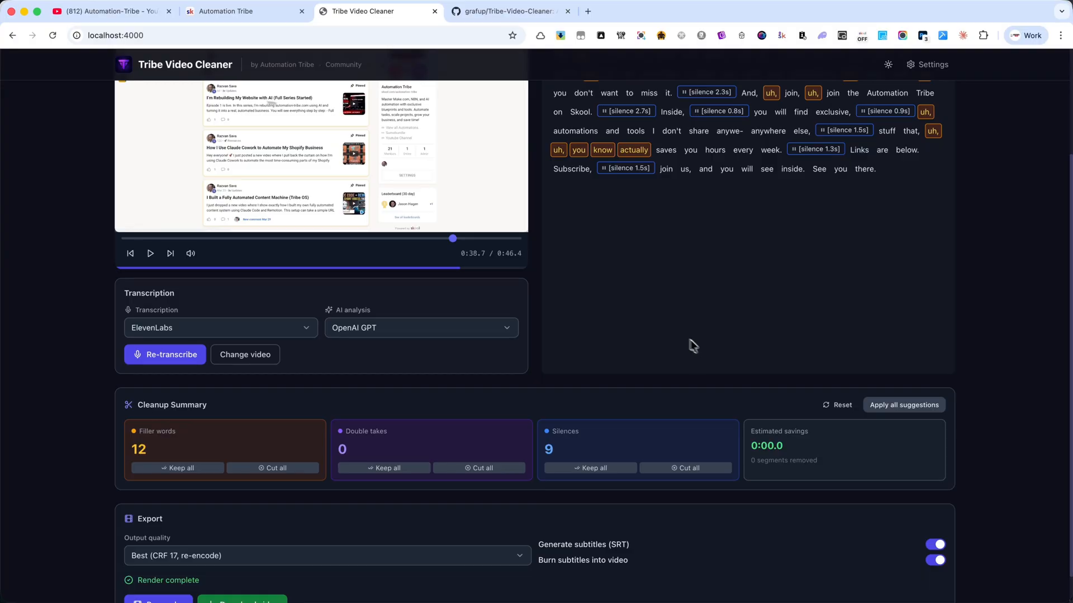
scroll(693, 345, "up", 4)
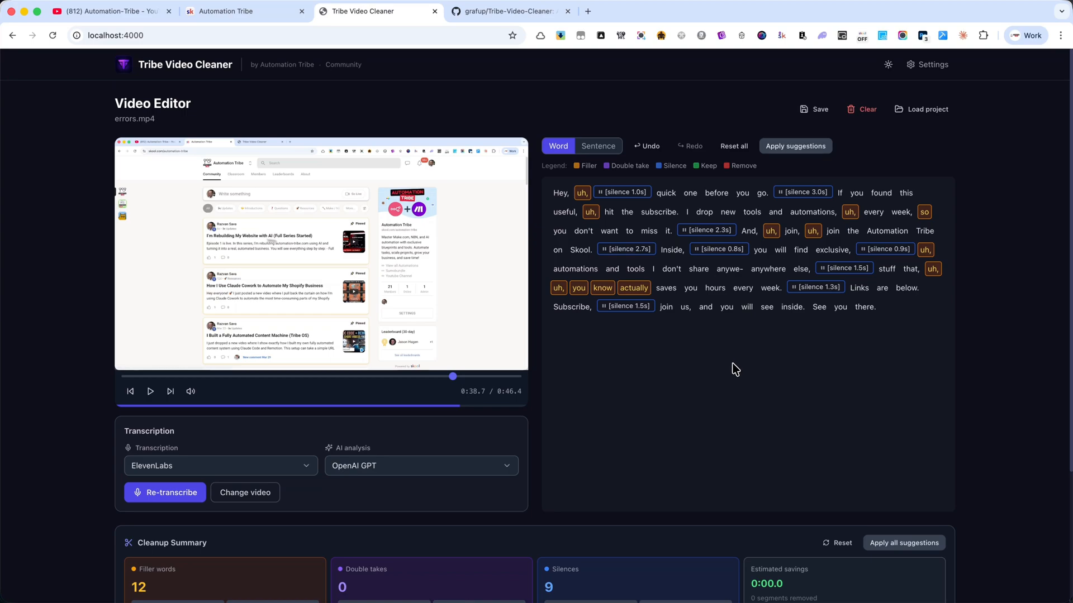
scroll(735, 369, "down", 1)
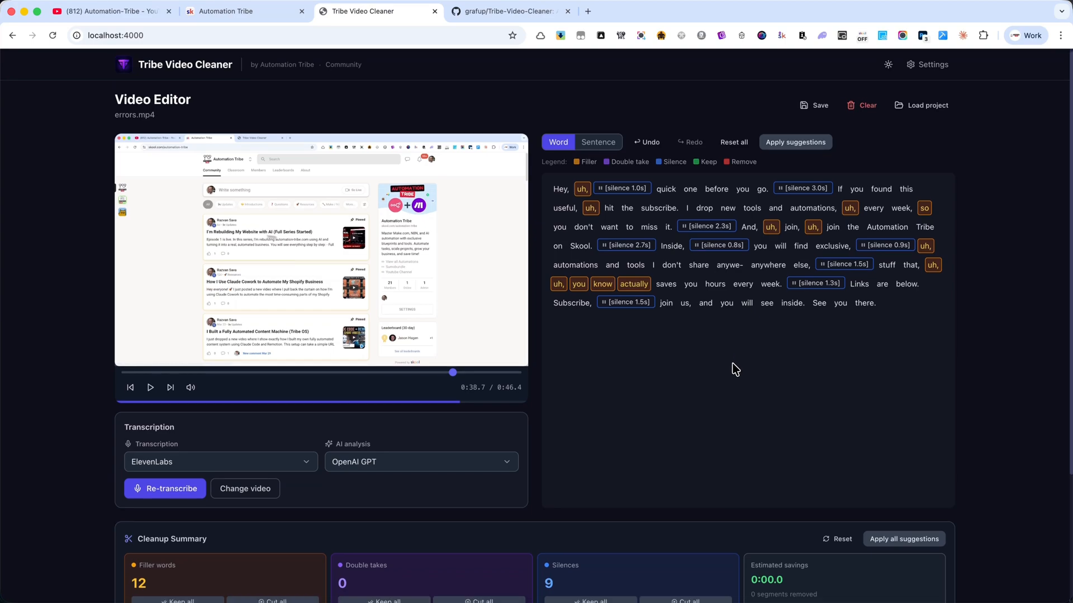
scroll(734, 369, "down", 3)
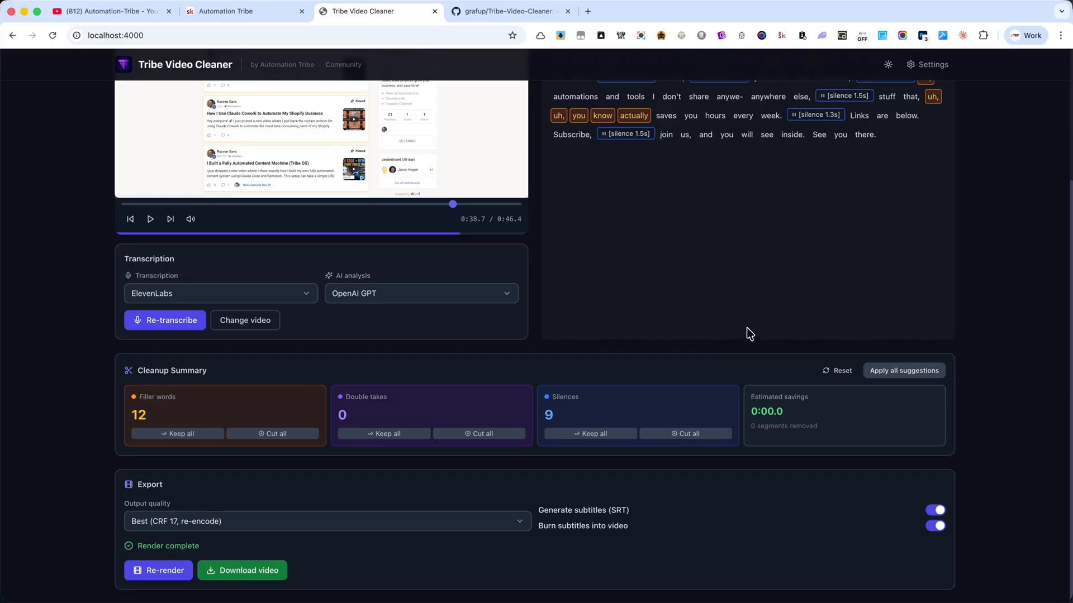
scroll(747, 327, "up", 3)
scroll(724, 360, "down", 2)
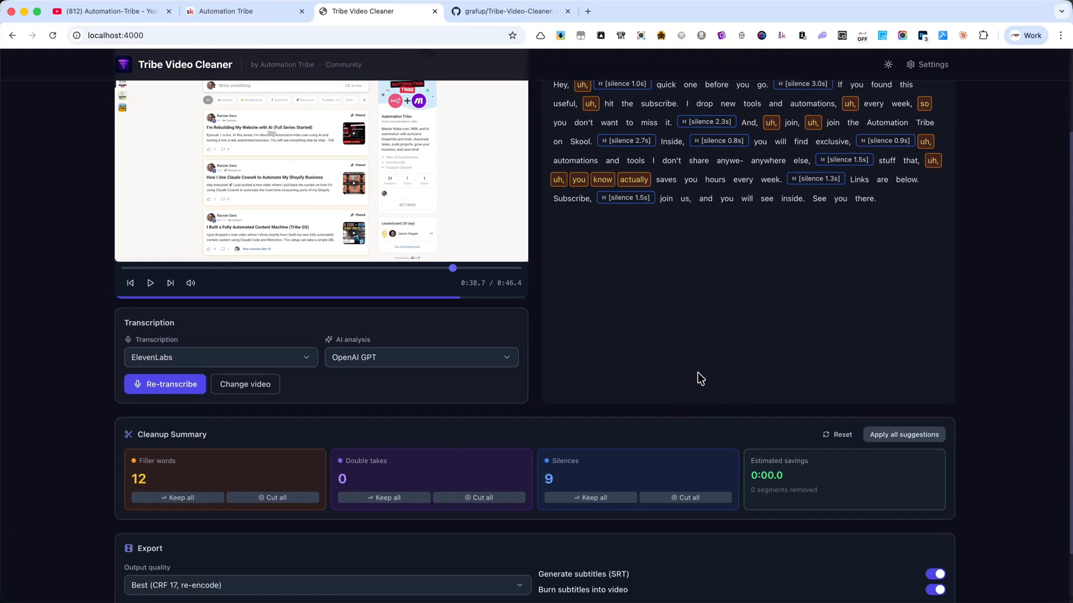
Switch back to the Automation-Tribe YouTube page and look through its video list and channel header
left_click(112, 12)
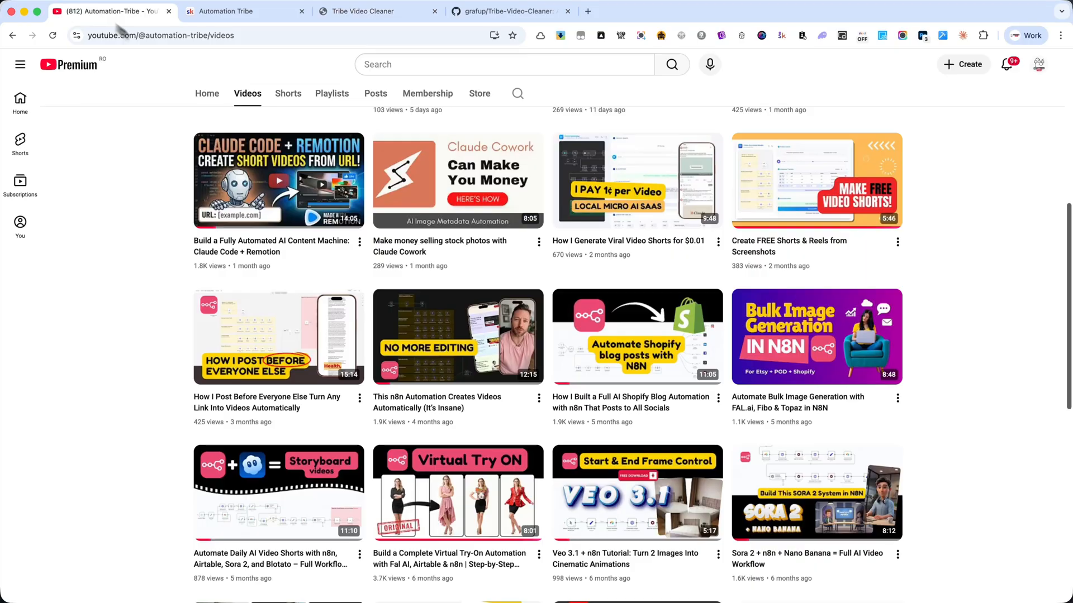
scroll(684, 323, "down", 3)
scroll(695, 333, "up", 15)
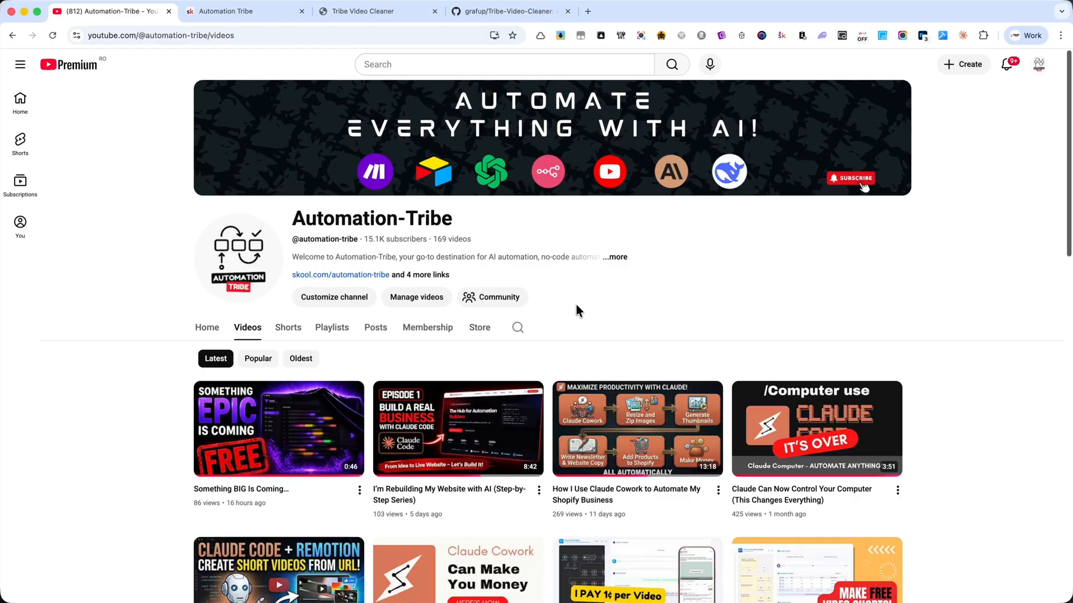
Return to Tribe Video Cleaner, clear the current project and upload errors.mp4 as the new video
left_click(366, 11)
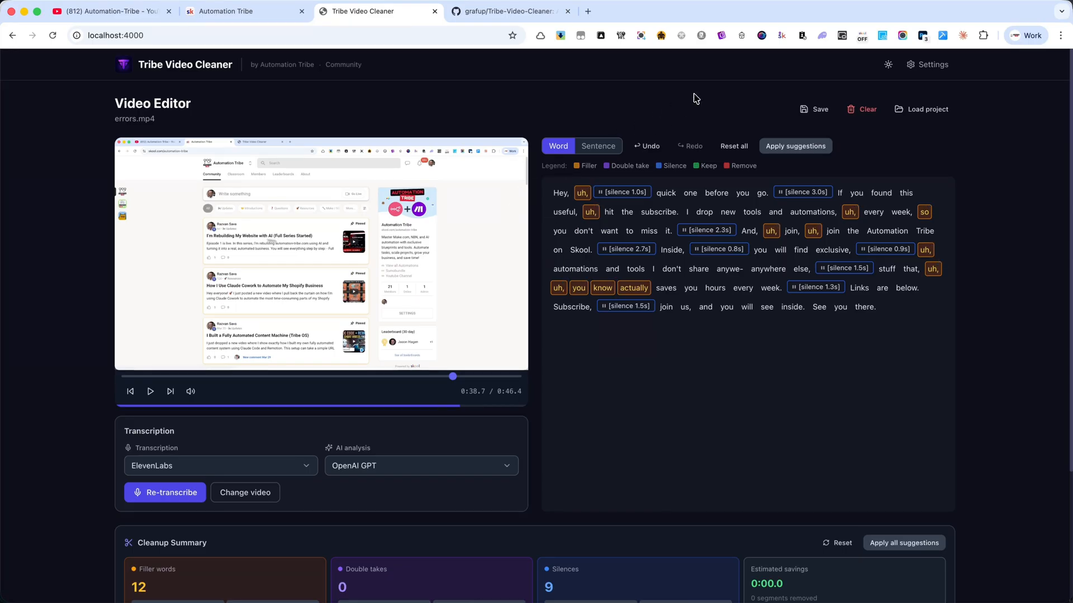
left_click(866, 111)
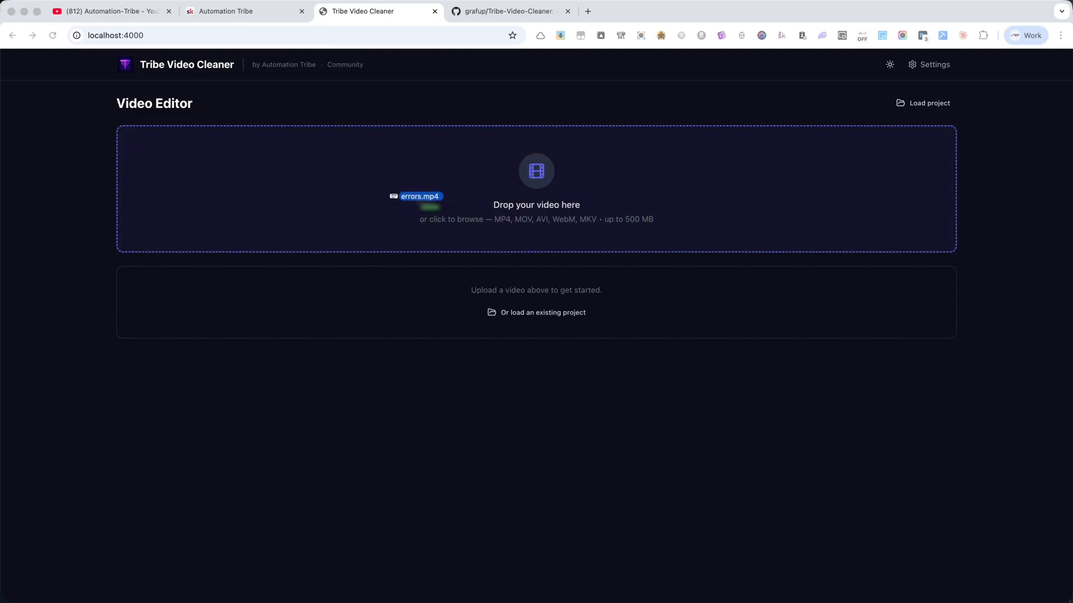
left_click_drag(395, 196, 412, 206)
Examine the available transcription and AI analysis providers for the uploaded video, keeping ElevenLabs and OpenAI GPT
scroll(575, 344, "down", 3)
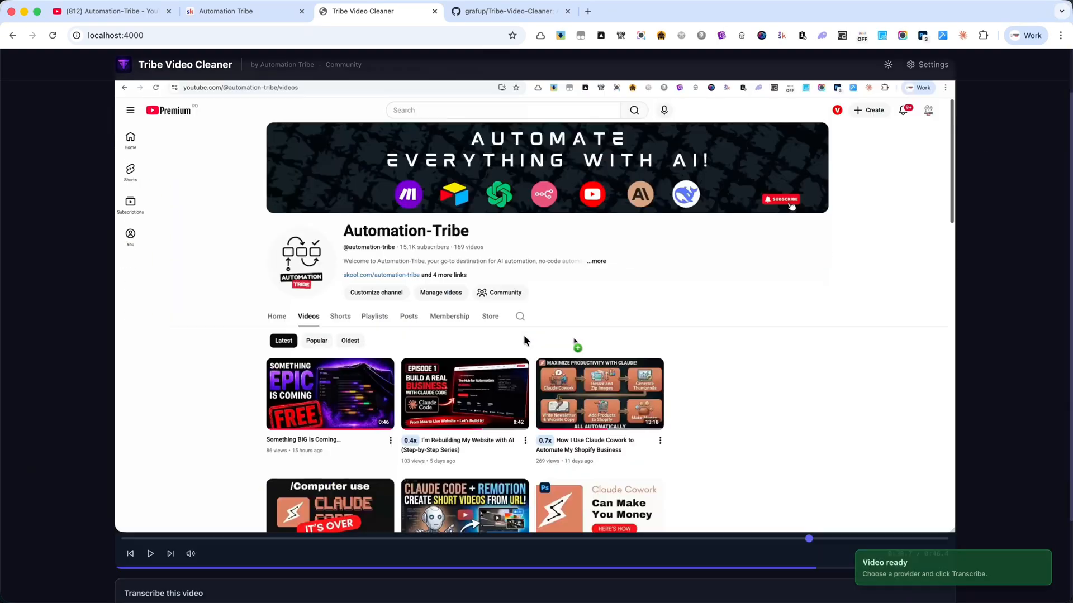
scroll(576, 343, "up", 3)
scroll(575, 344, "down", 3)
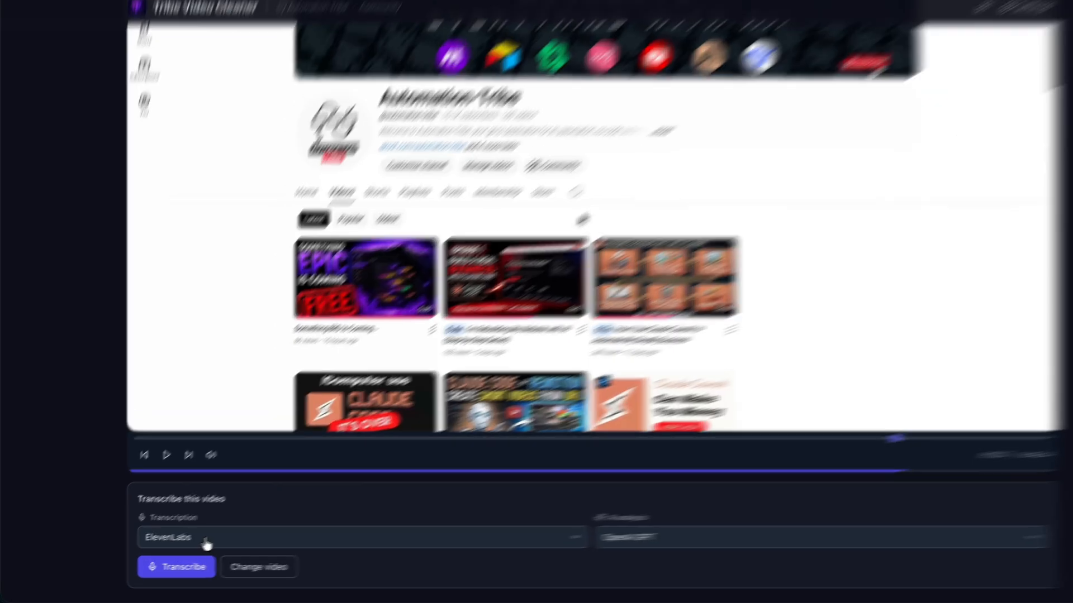
left_click(189, 543)
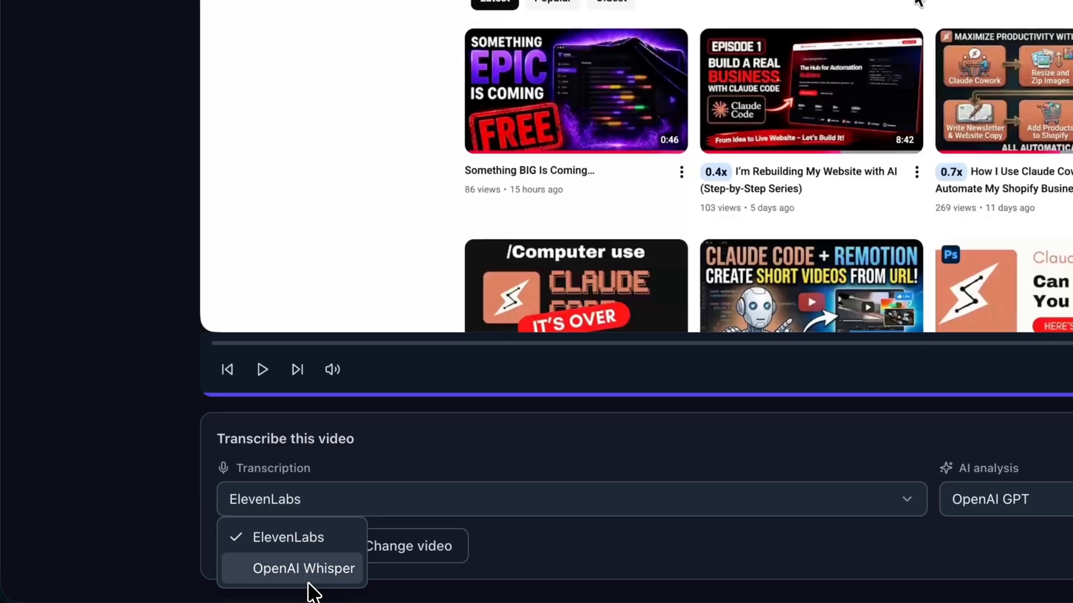
left_click(158, 478)
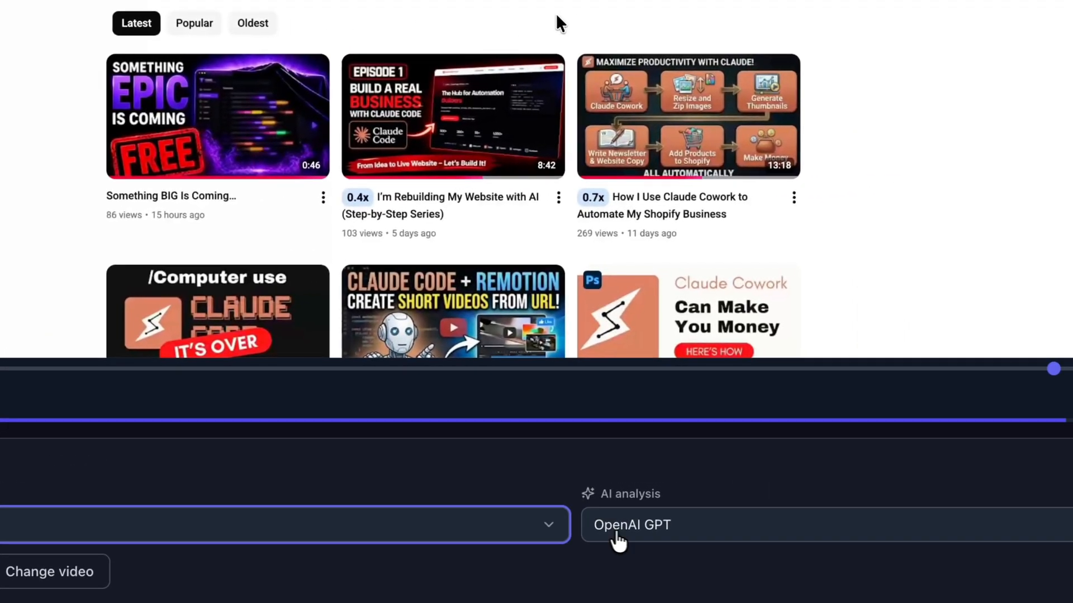
left_click(620, 531)
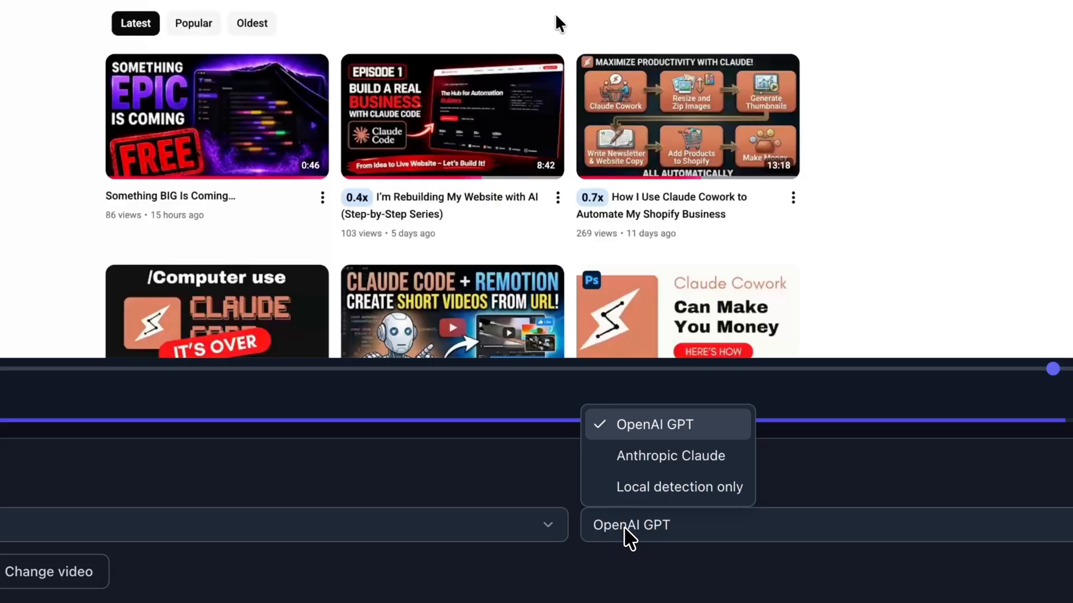
left_click(472, 470)
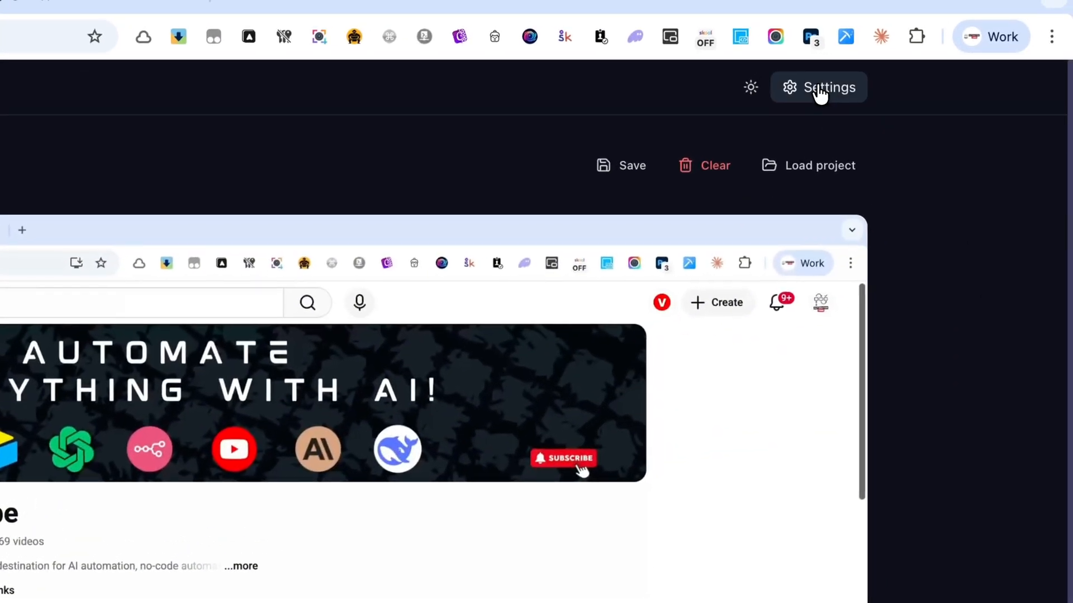
Open the settings and review the API key fields, filler words, silence detection and double take detection
left_click(854, 56)
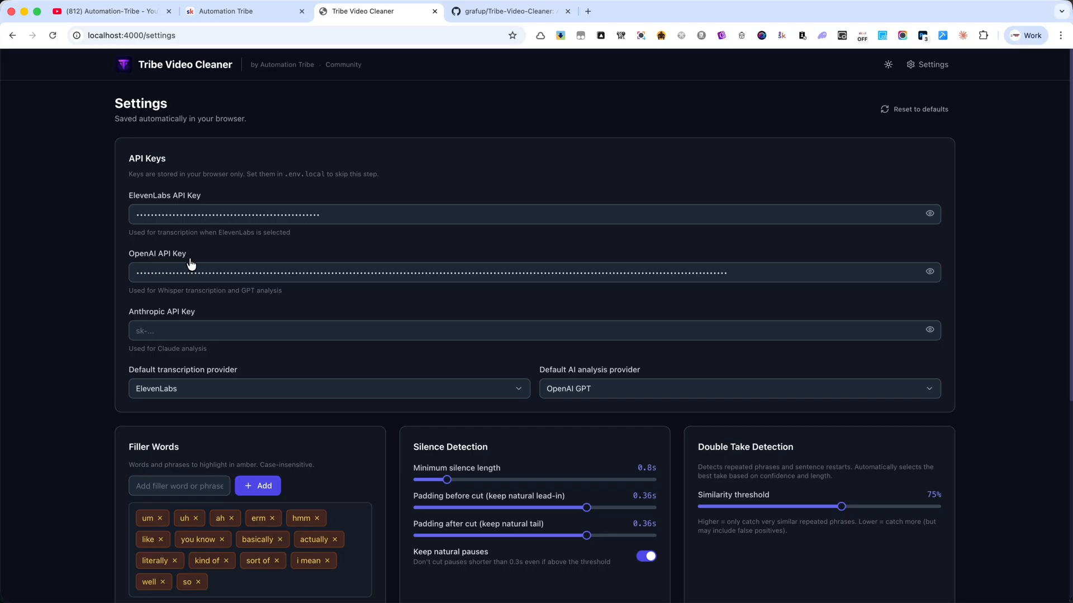
scroll(285, 346, "down", 5)
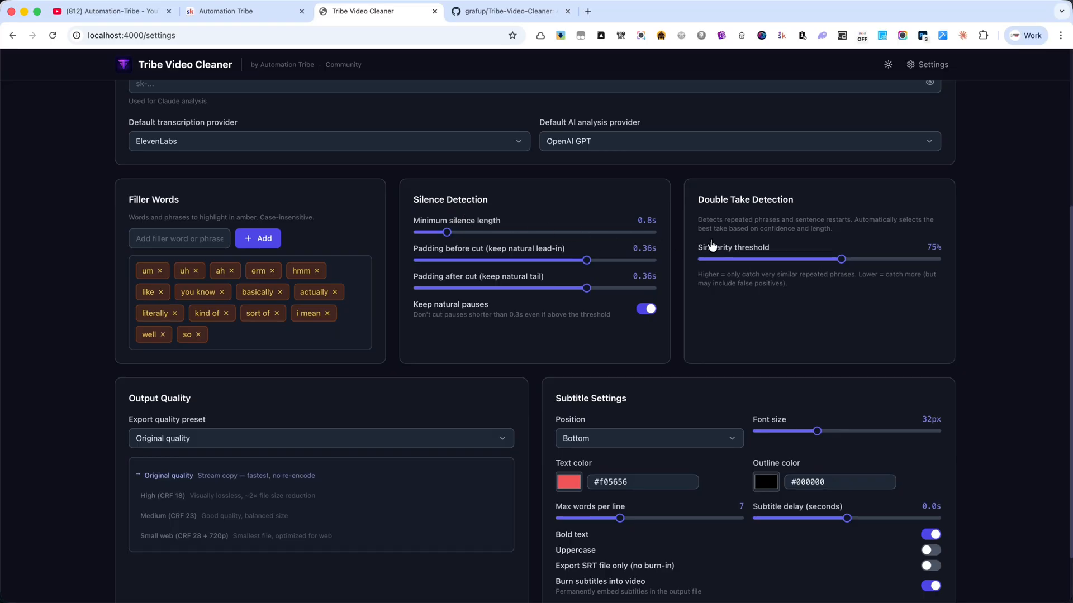
scroll(342, 391, "down", 3)
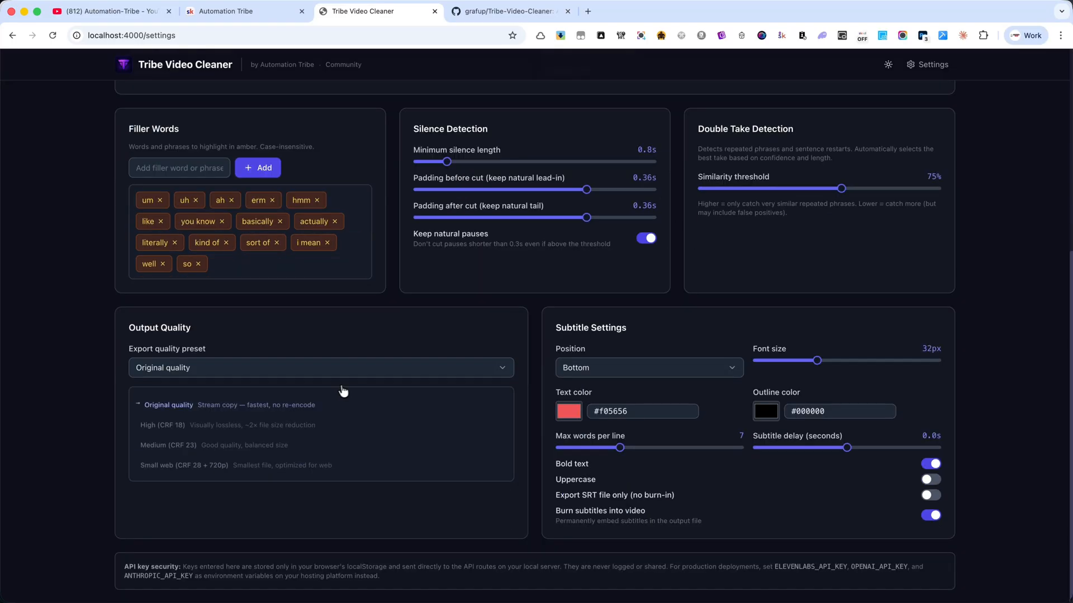
Examine the export quality presets and subtitle position options, keeping Original quality and Bottom
left_click(185, 371)
left_click(238, 342)
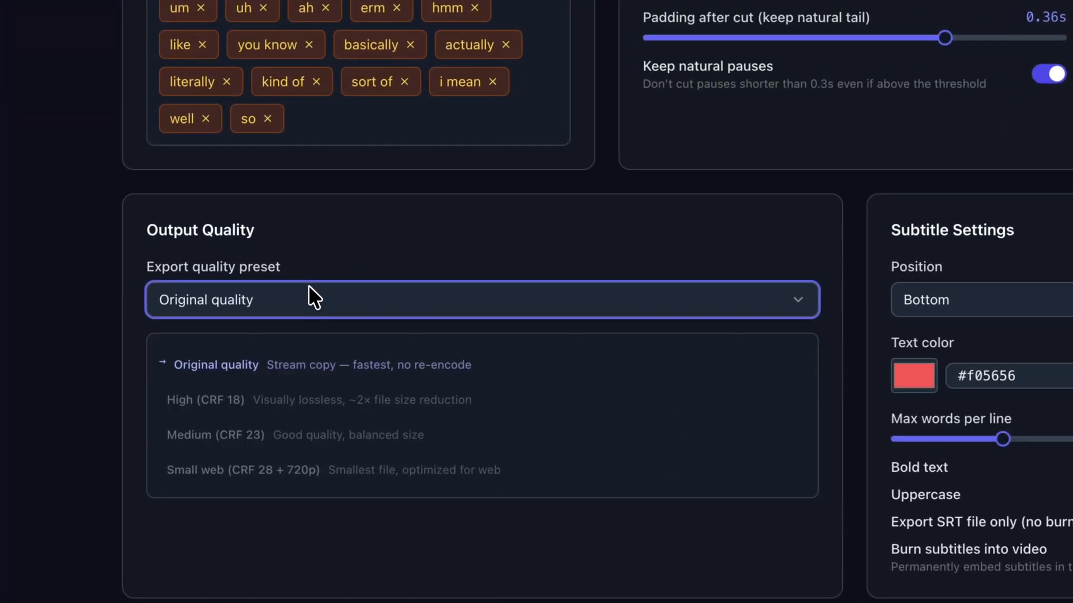
left_click(351, 306)
left_click(359, 246)
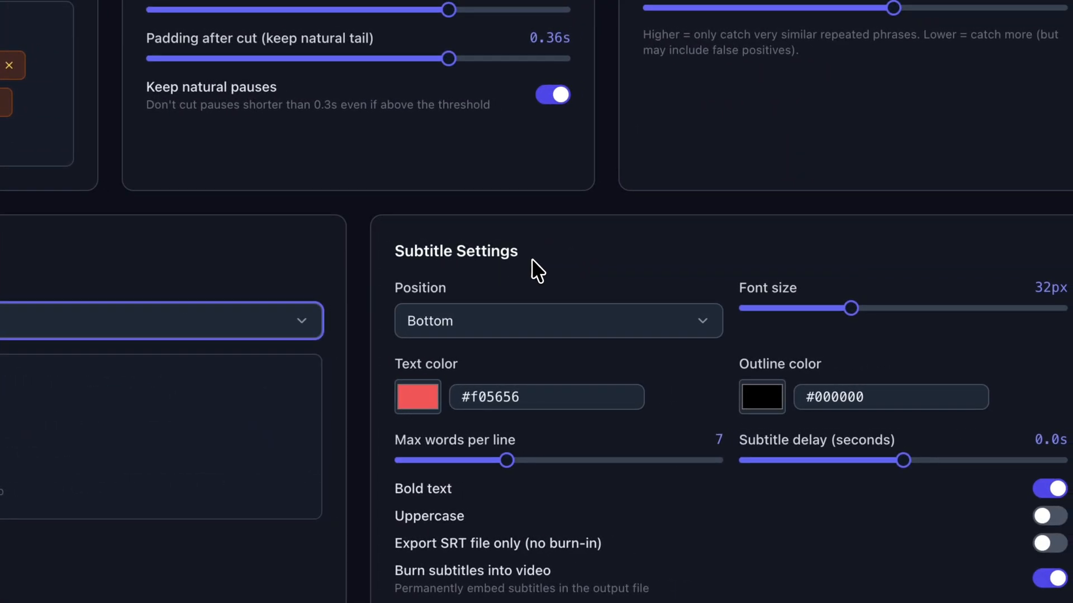
left_click(476, 333)
left_click(687, 307)
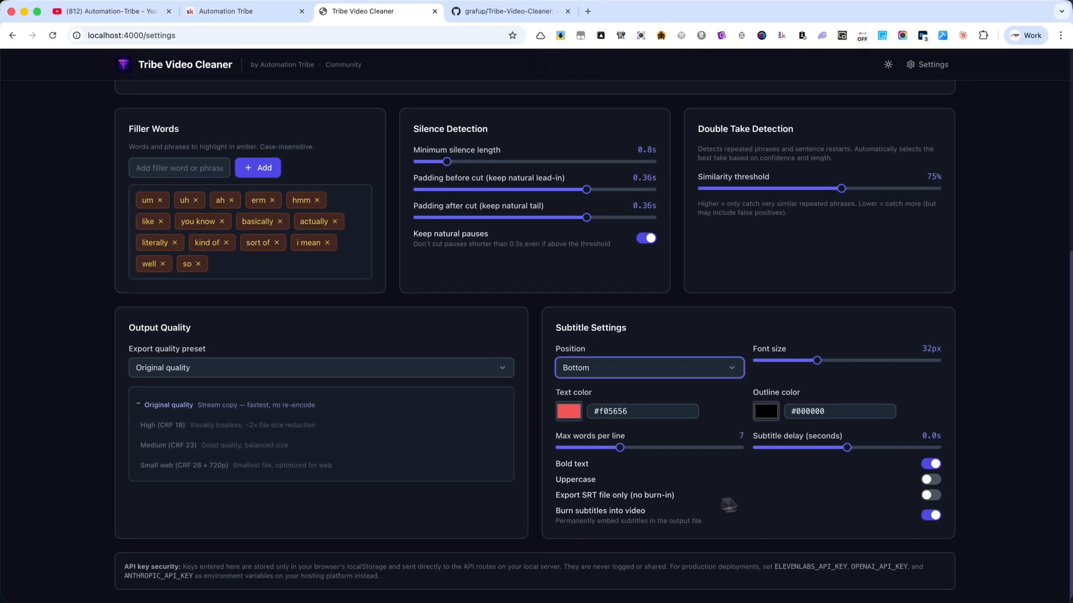
Return to the video editor and transcribe errors.mp4 with ElevenLabs and OpenAI GPT analysis
scroll(625, 508, "up", 5)
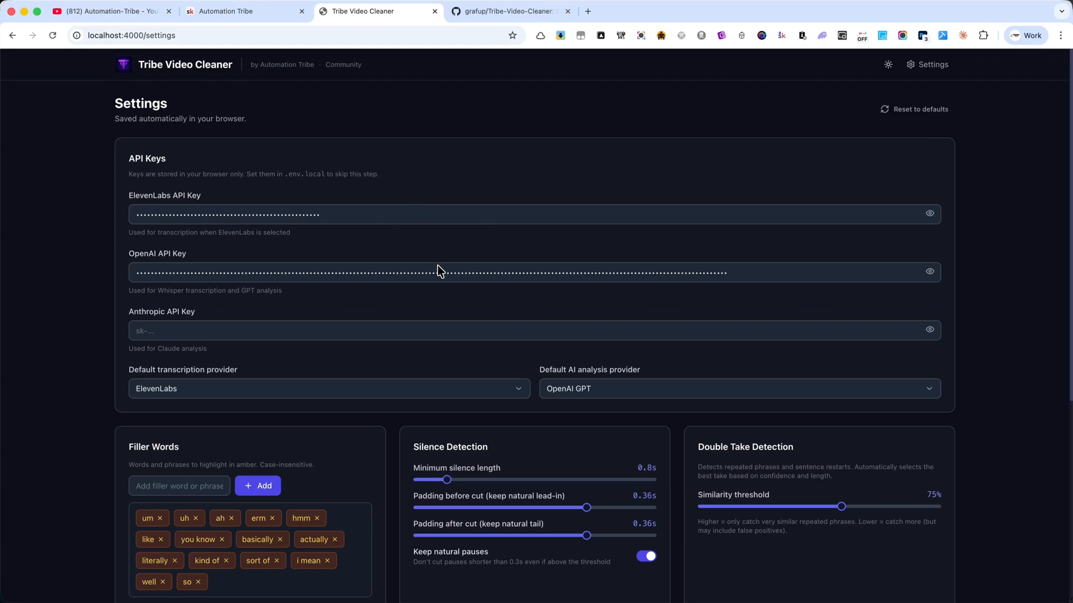
left_click(176, 66)
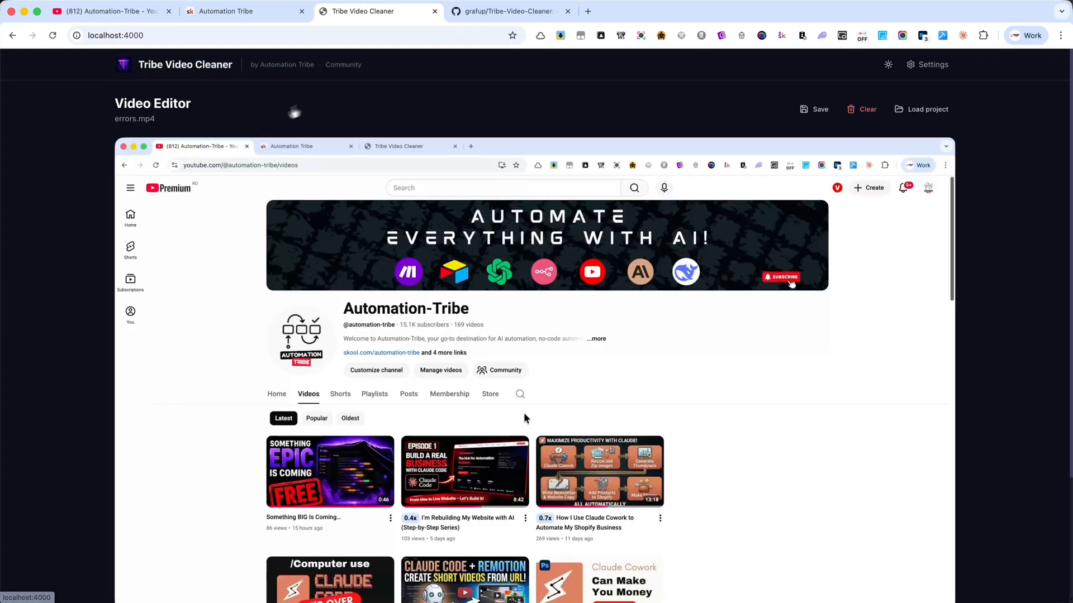
scroll(313, 358, "down", 3)
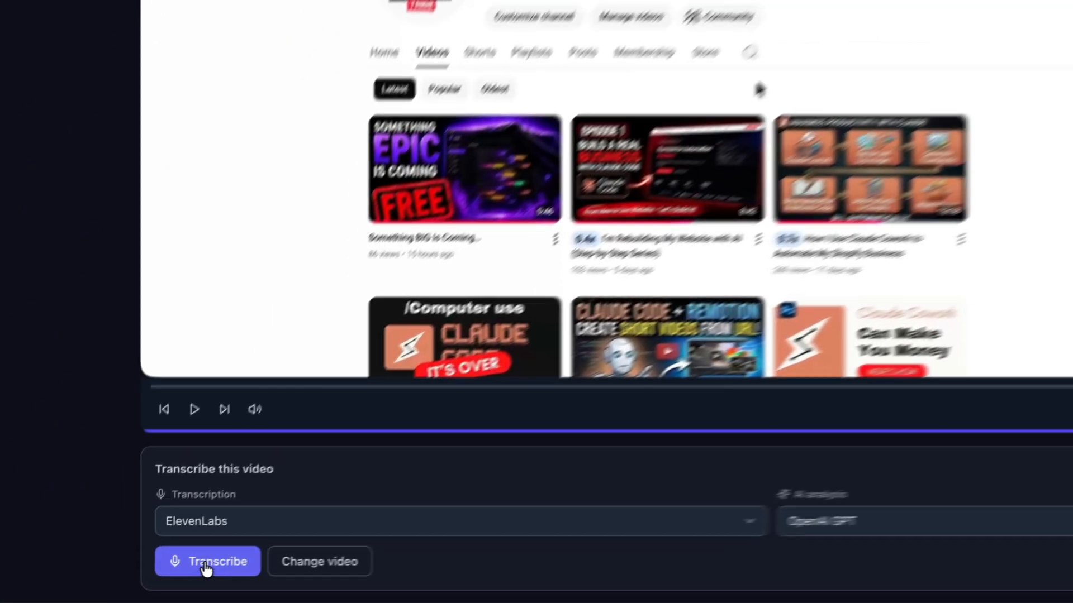
left_click(161, 579)
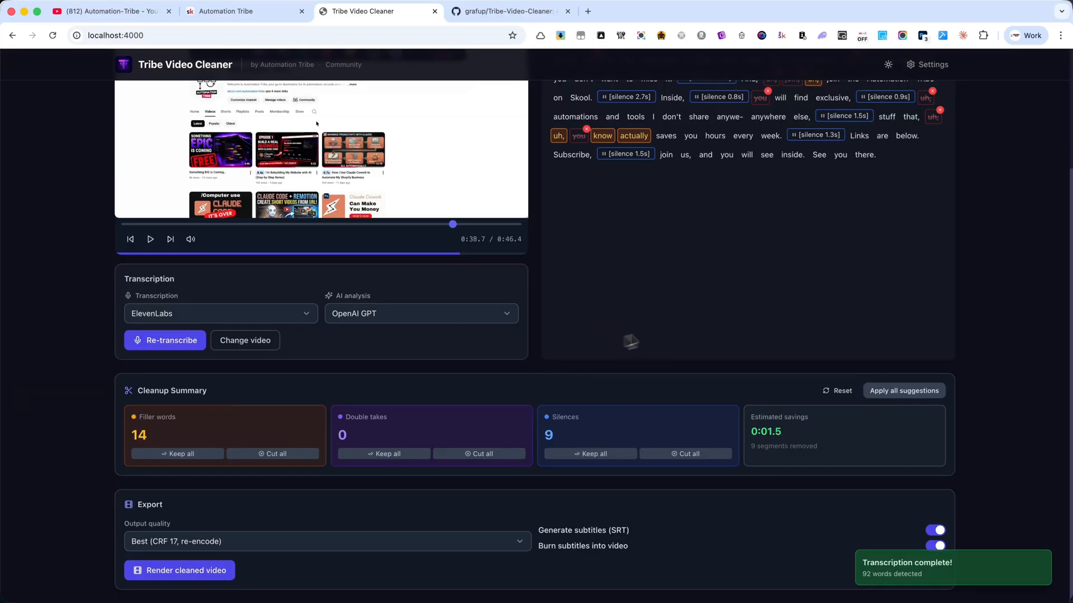
Play errors.mp4 from the start to check it against the marked transcript, and pause playback
scroll(629, 341, "up", 3)
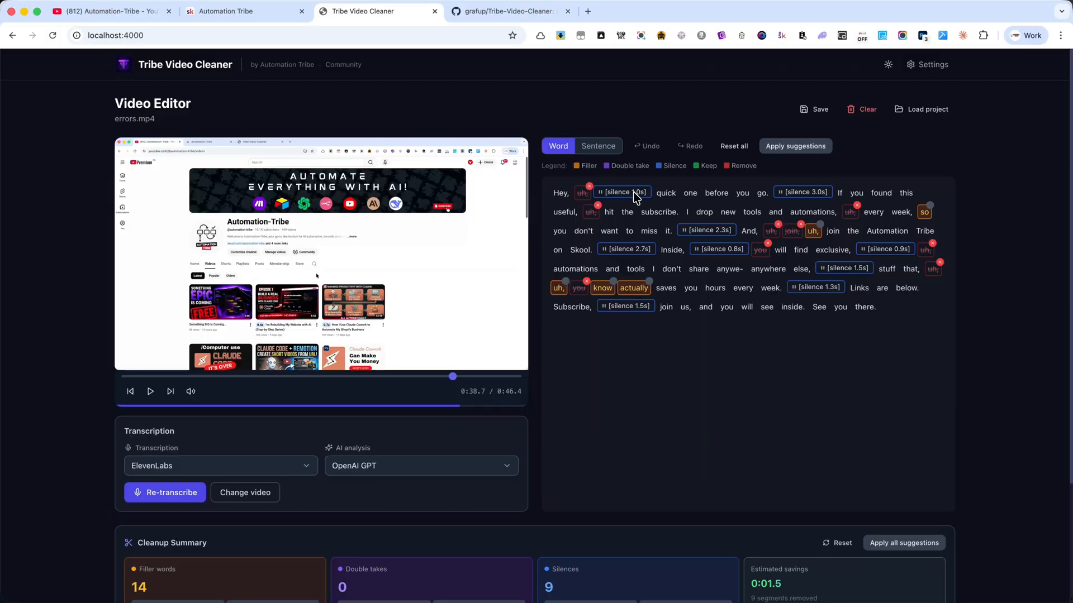
scroll(634, 368, "down", 1)
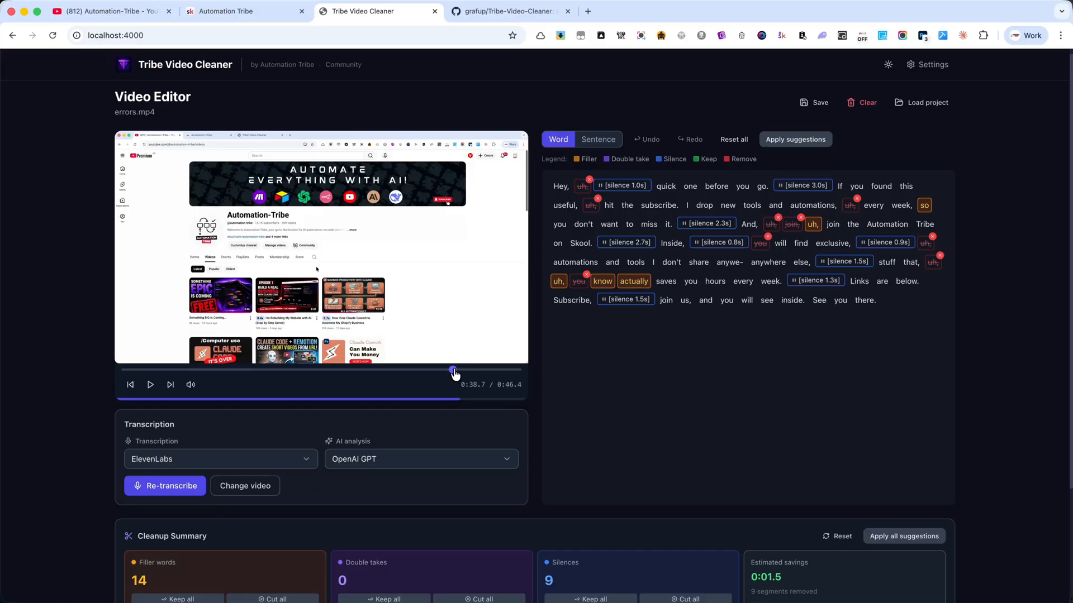
left_click(130, 384)
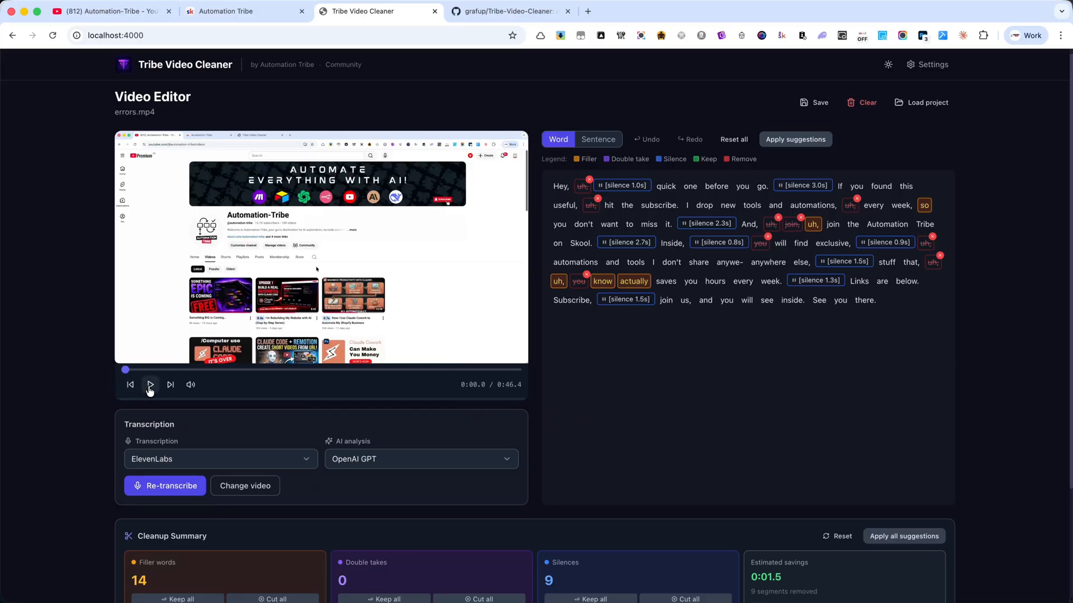
left_click(150, 388)
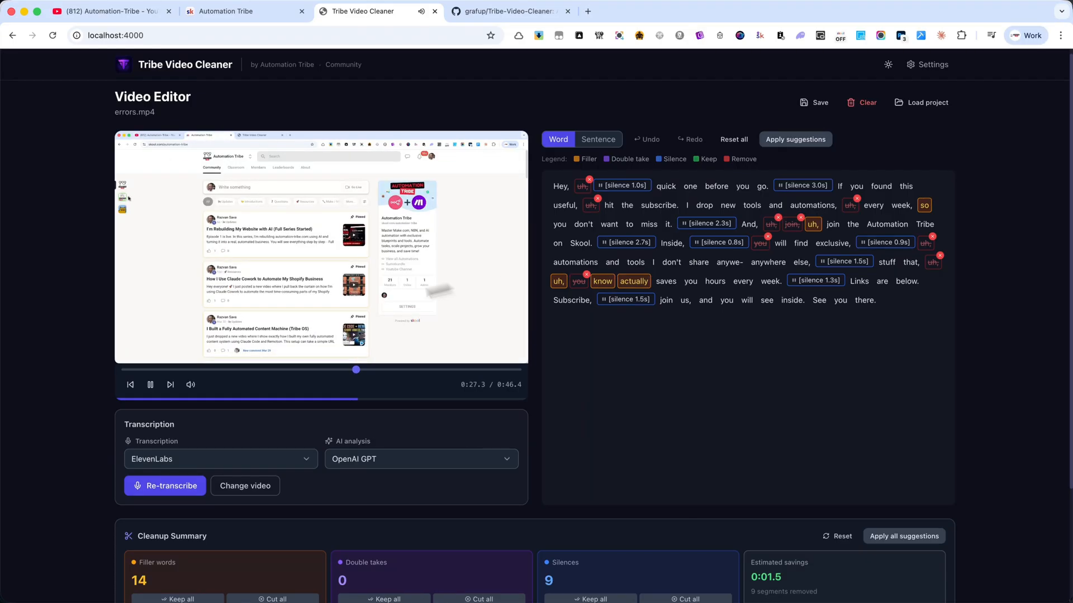
left_click(150, 385)
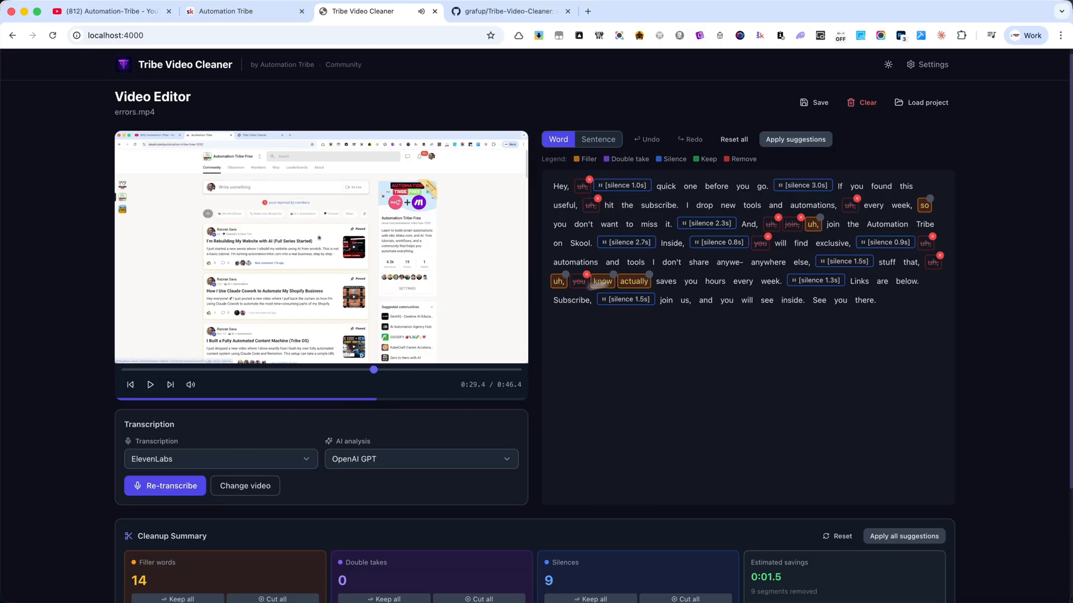
Remove the word "the" before "subscribe" in the transcript, and play the video from "useful," to check the cut
scroll(705, 266, "up", 1)
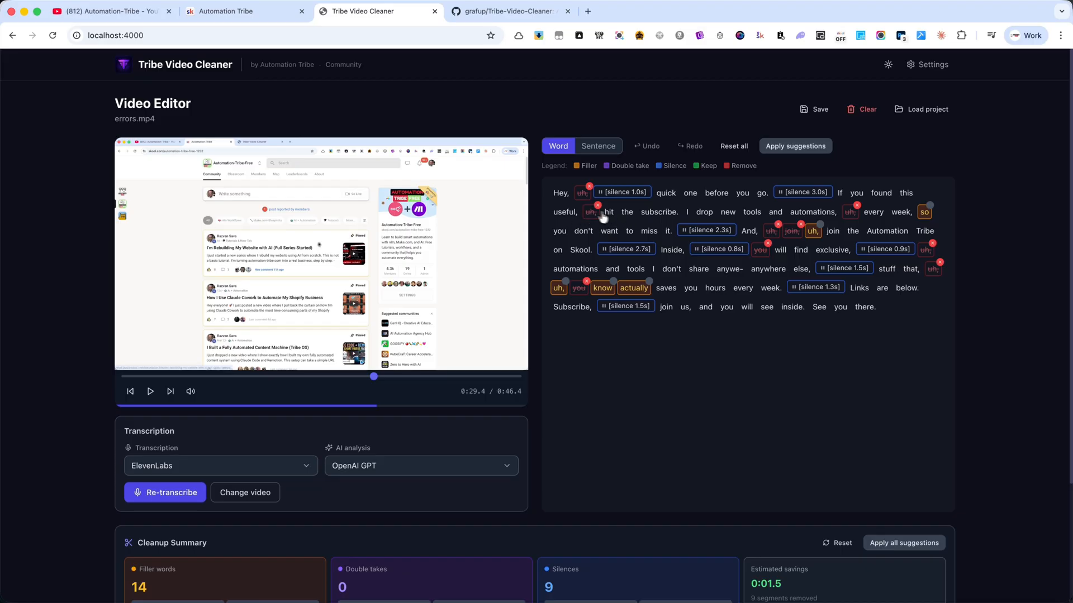
left_click(627, 213)
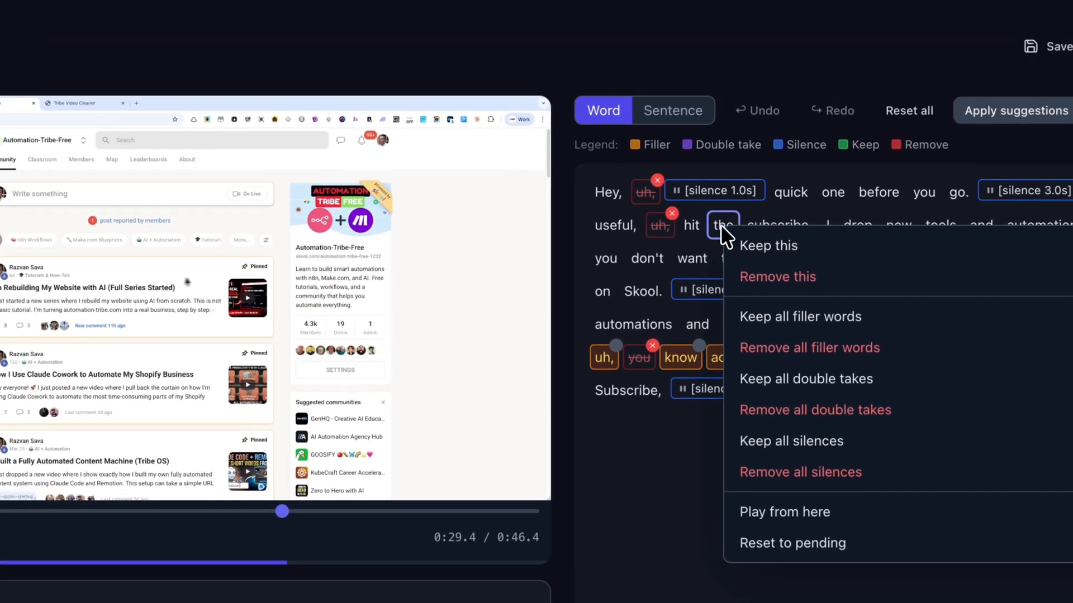
left_click(777, 281)
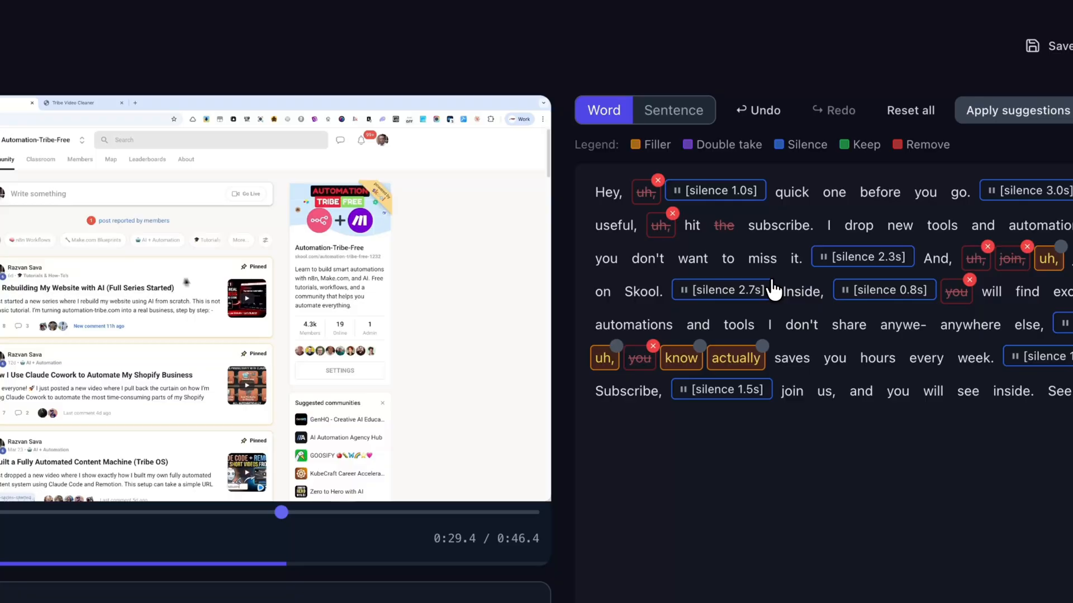
left_click(616, 229)
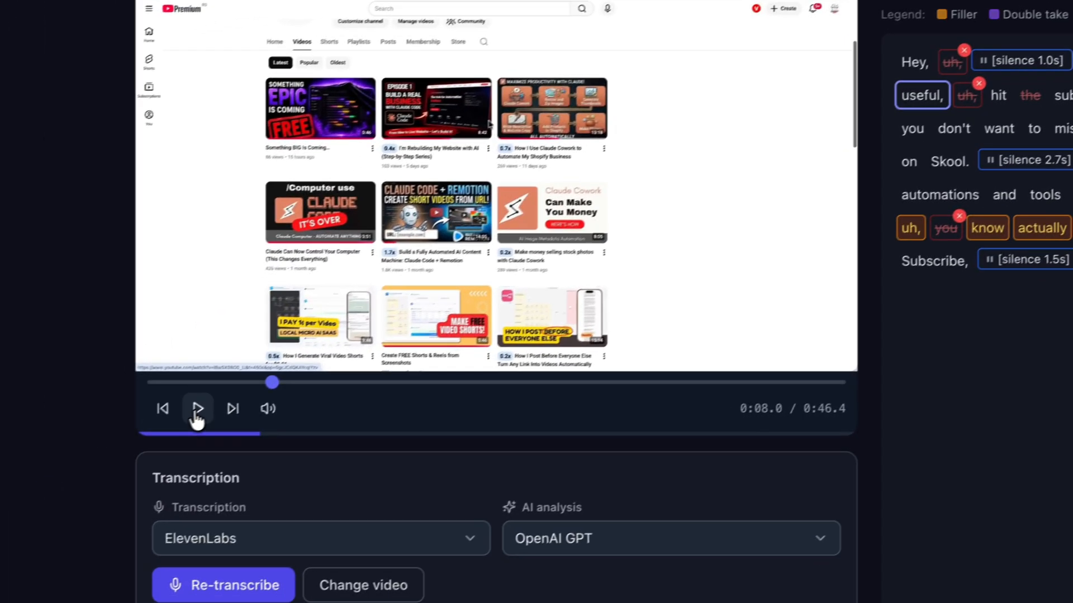
left_click(198, 410)
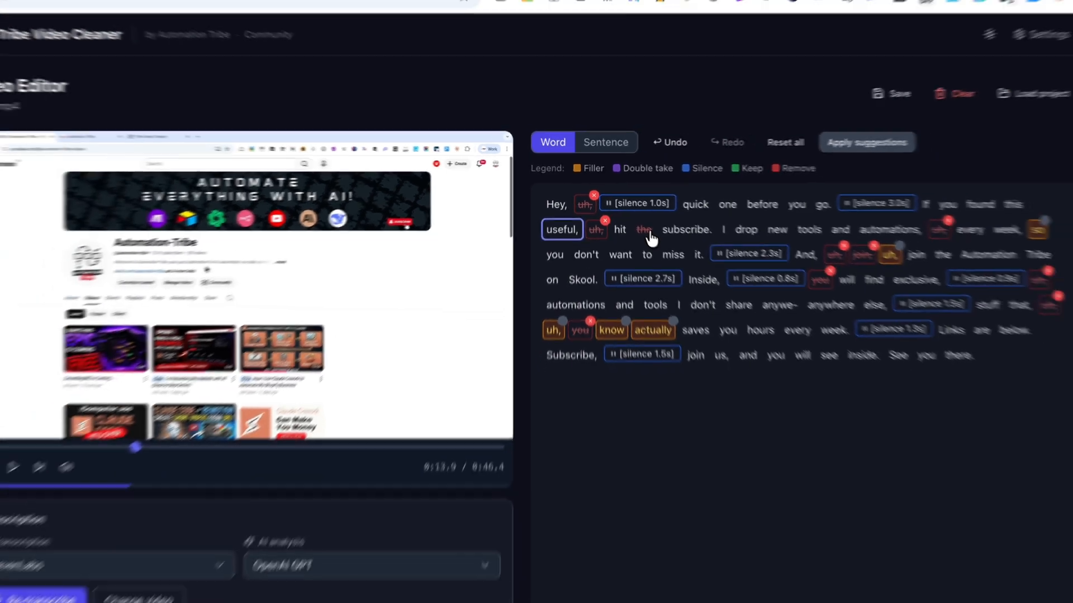
Review the cleanup summary and cut all detected silences from the video
scroll(620, 455, "down", 5)
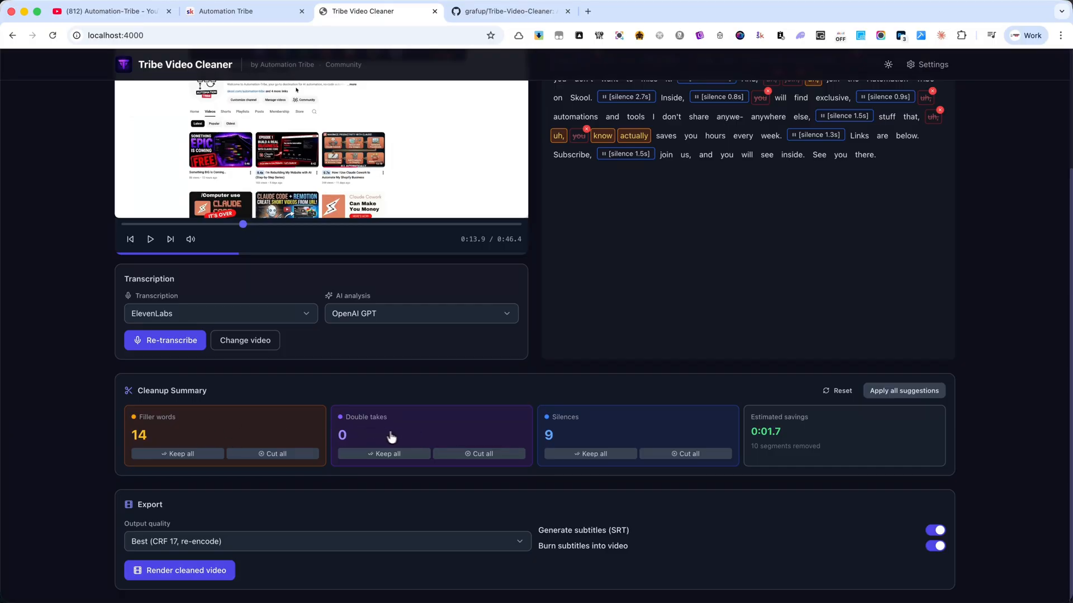
scroll(625, 435, "up", 1)
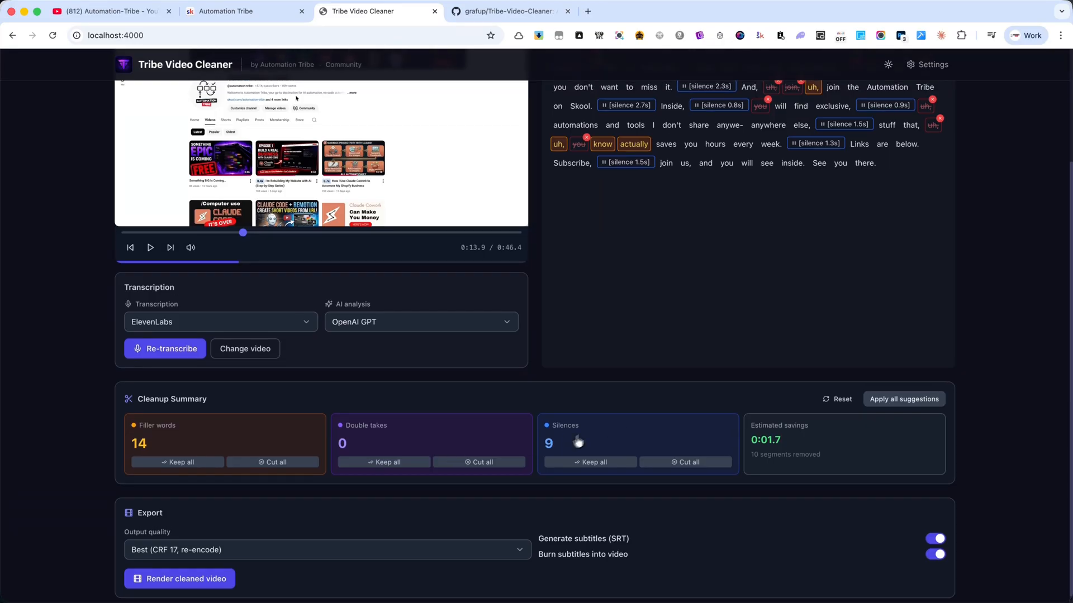
scroll(578, 442, "up", 3)
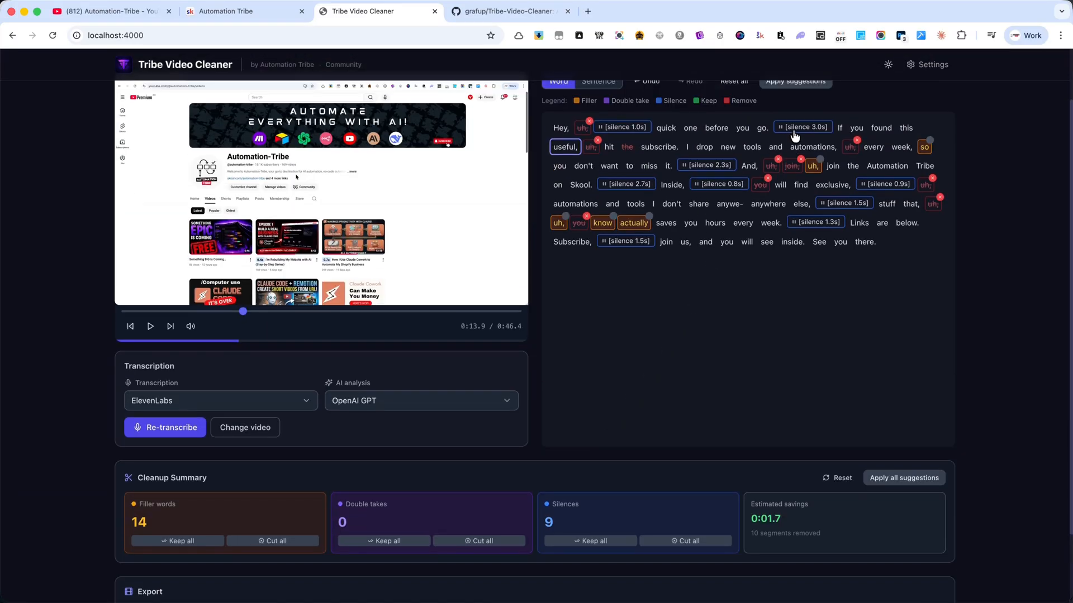
left_click(668, 540)
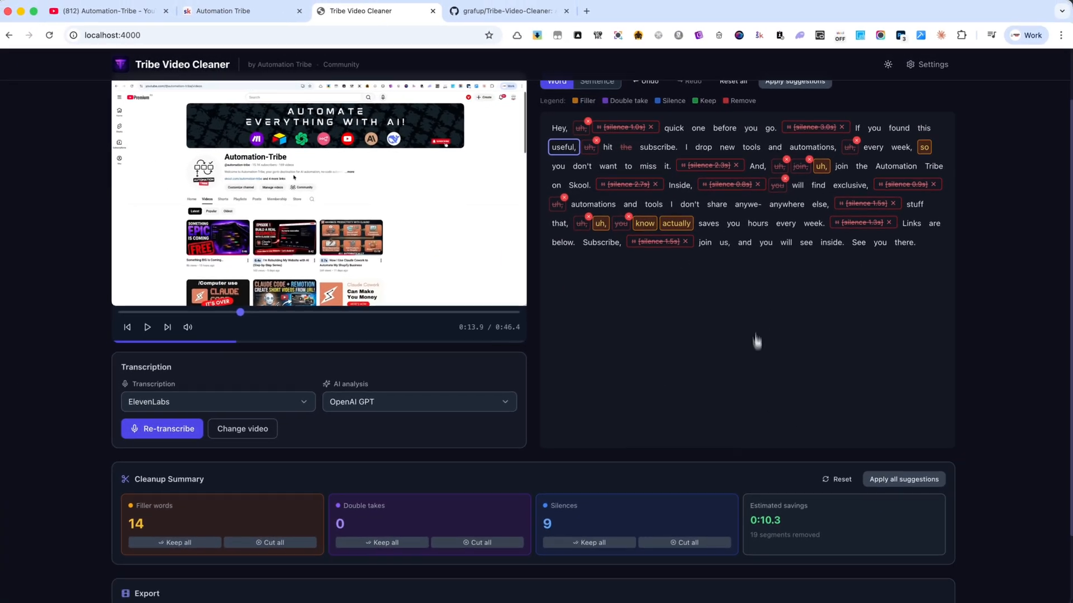
Play the video from "Hey," at the start to check the silence cuts, and pause it
scroll(736, 240, "up", 2)
left_click(558, 196)
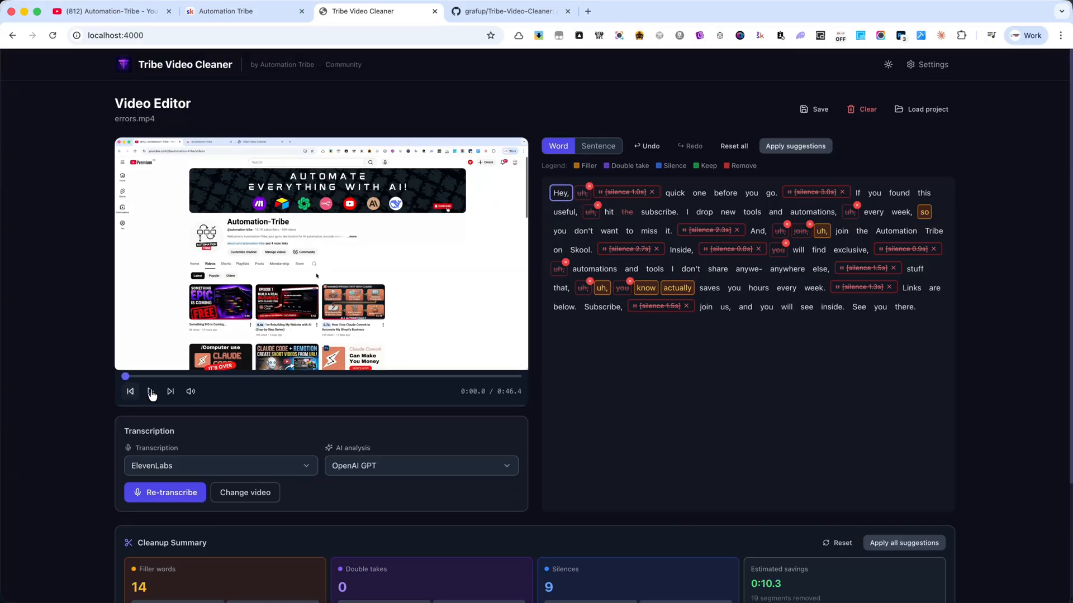
left_click(151, 391)
left_click(565, 196)
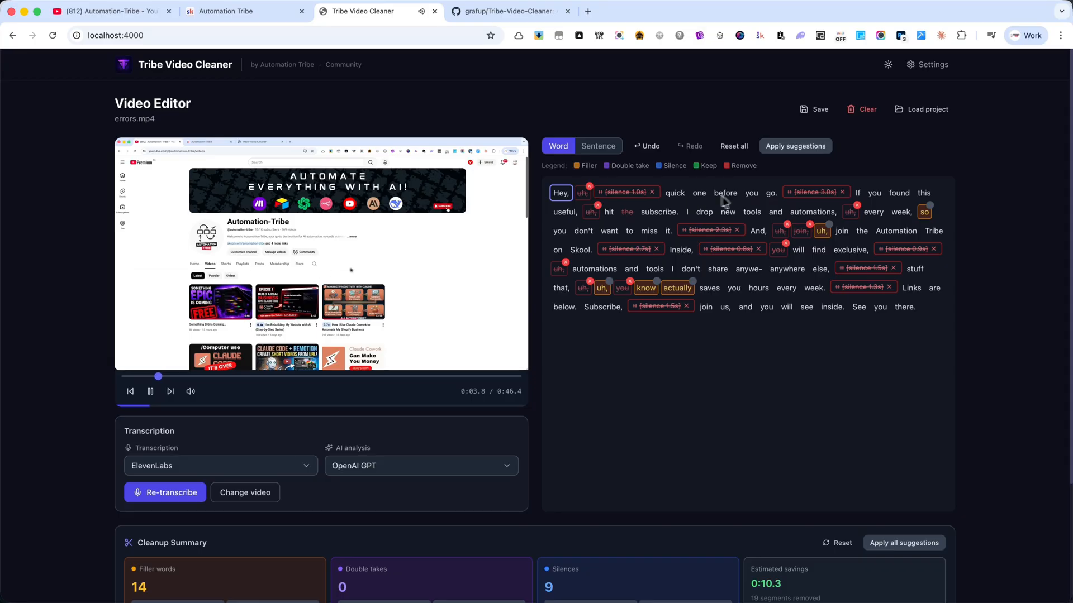
left_click(151, 391)
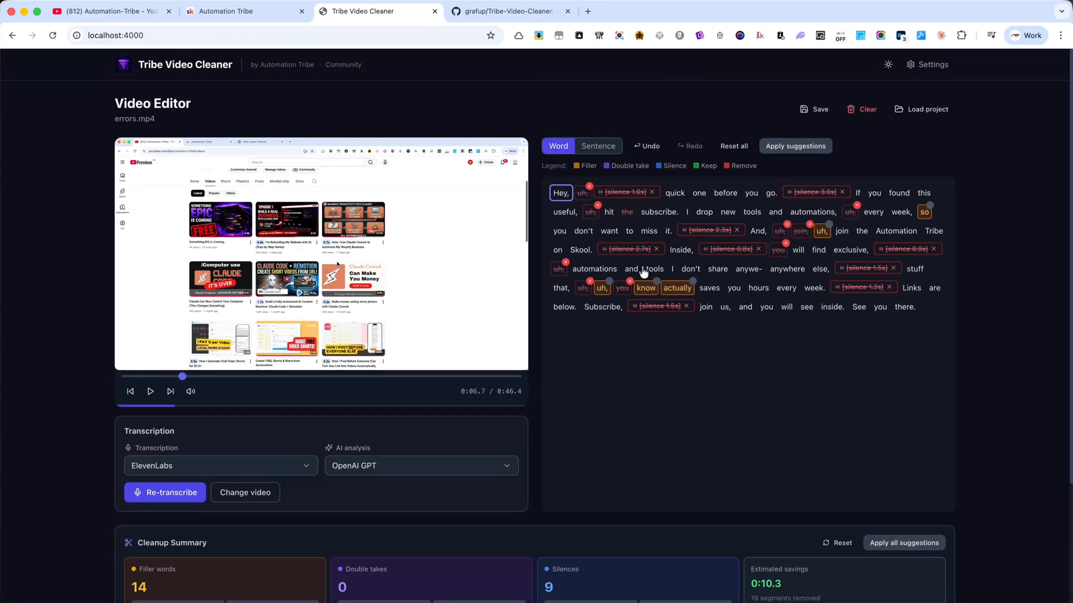
Review the transcript grouped by sentence and return to the word view
left_click(598, 146)
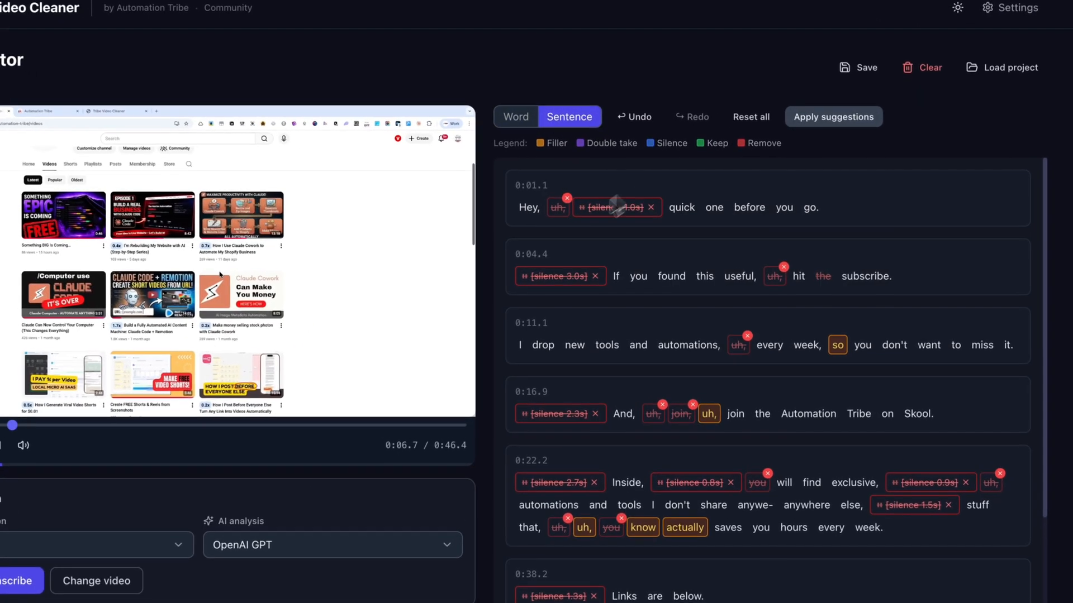
scroll(630, 303, "down", 2)
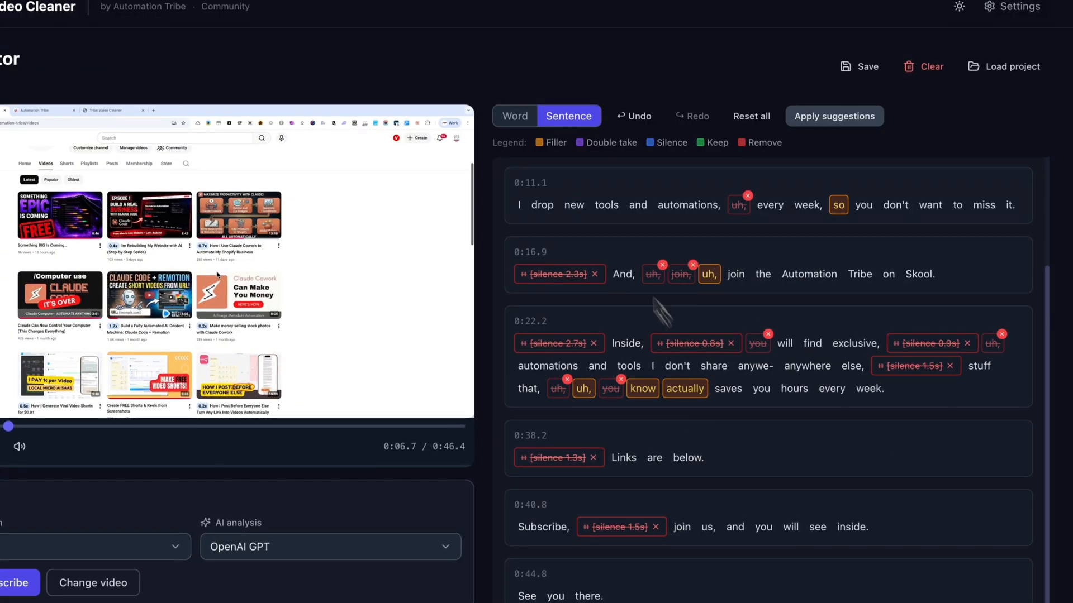
left_click(517, 119)
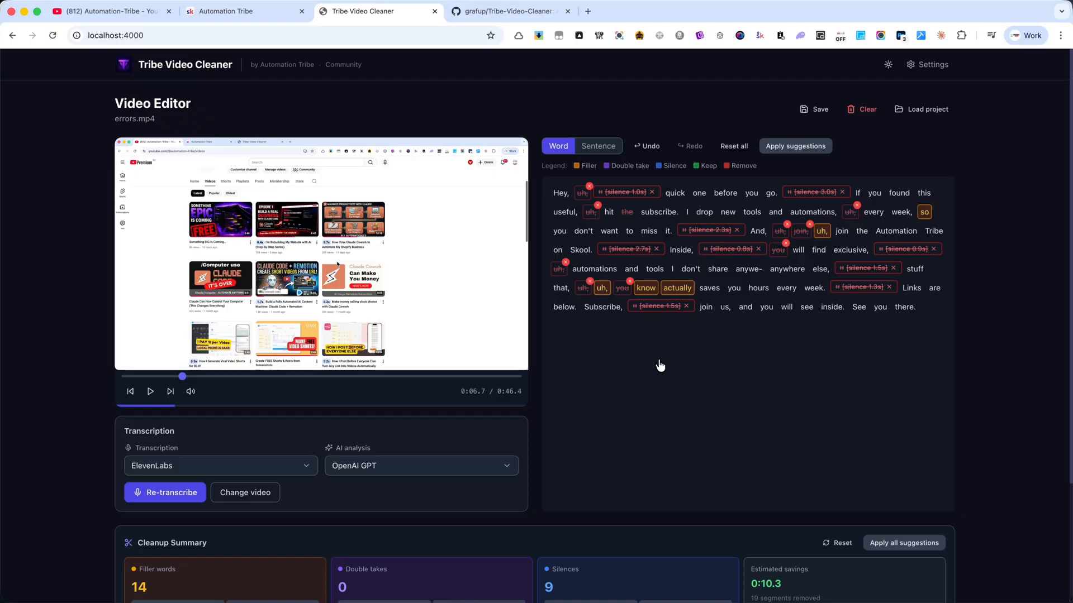
Keep the Best (CRF 17, re-encode) output quality and render the cleaned video with its subtitles
scroll(658, 366, "down", 5)
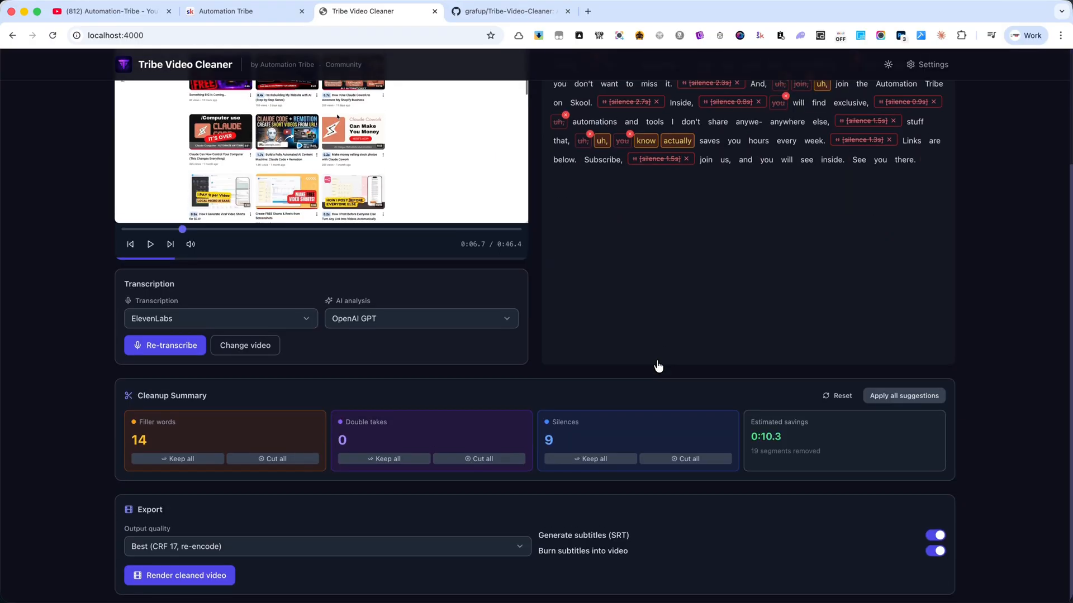
scroll(699, 285, "up", 2)
scroll(670, 280, "down", 2)
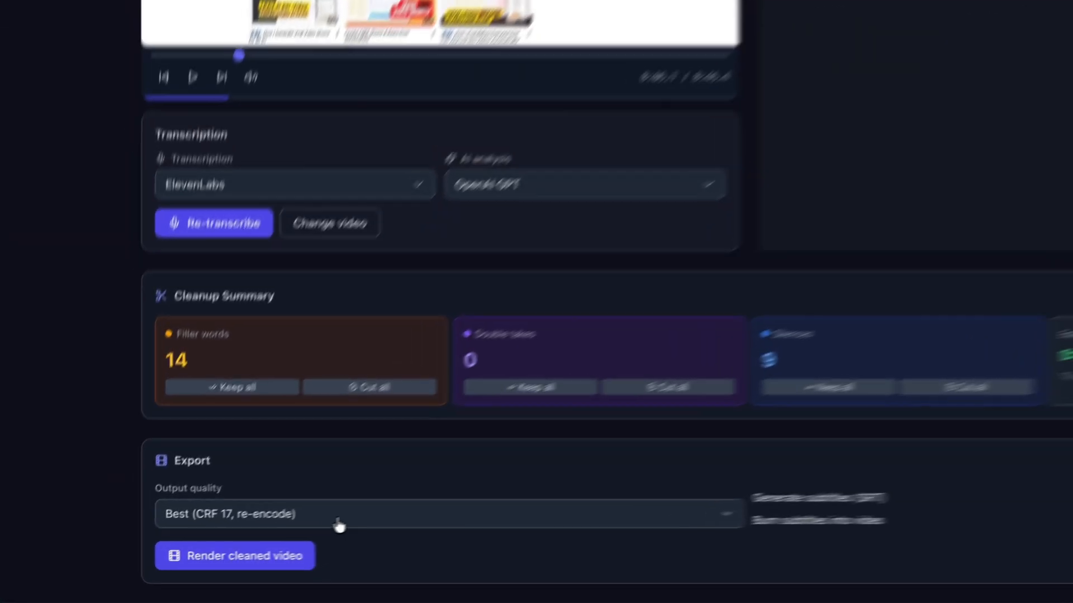
left_click(252, 544)
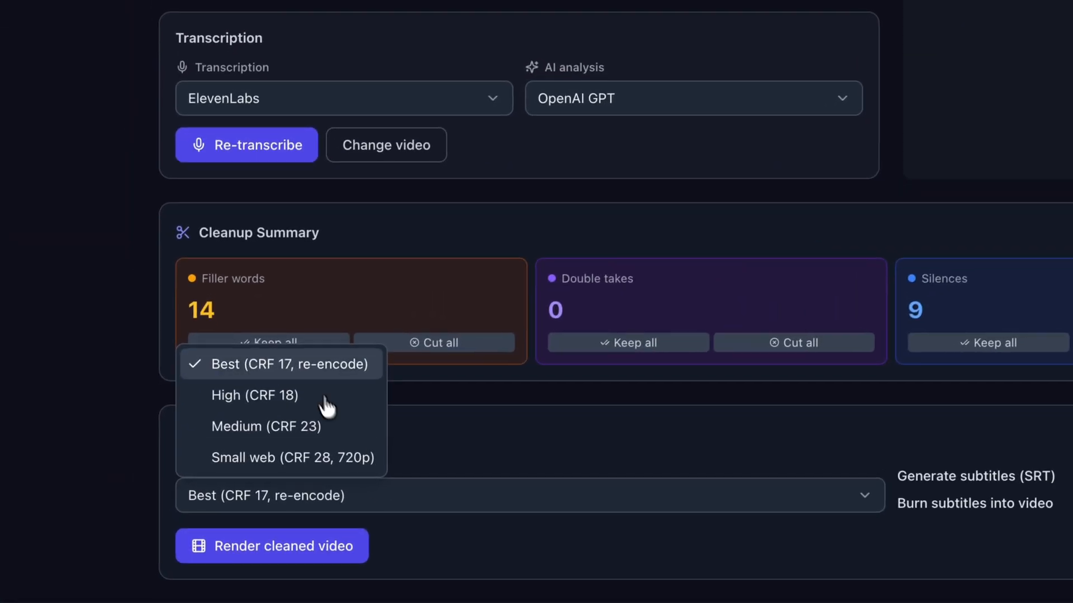
left_click(307, 367)
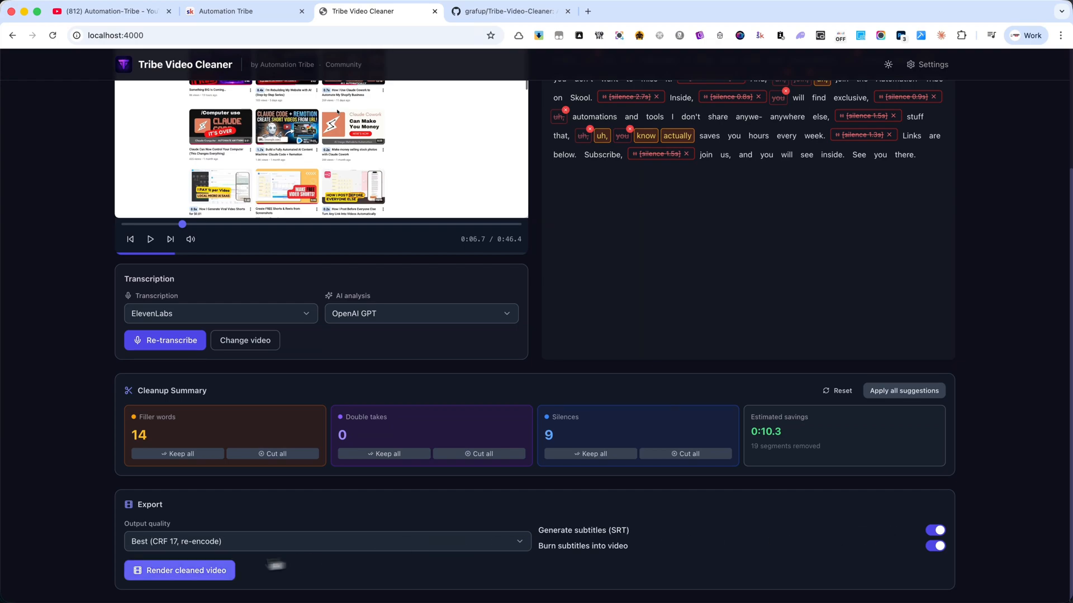
left_click(182, 577)
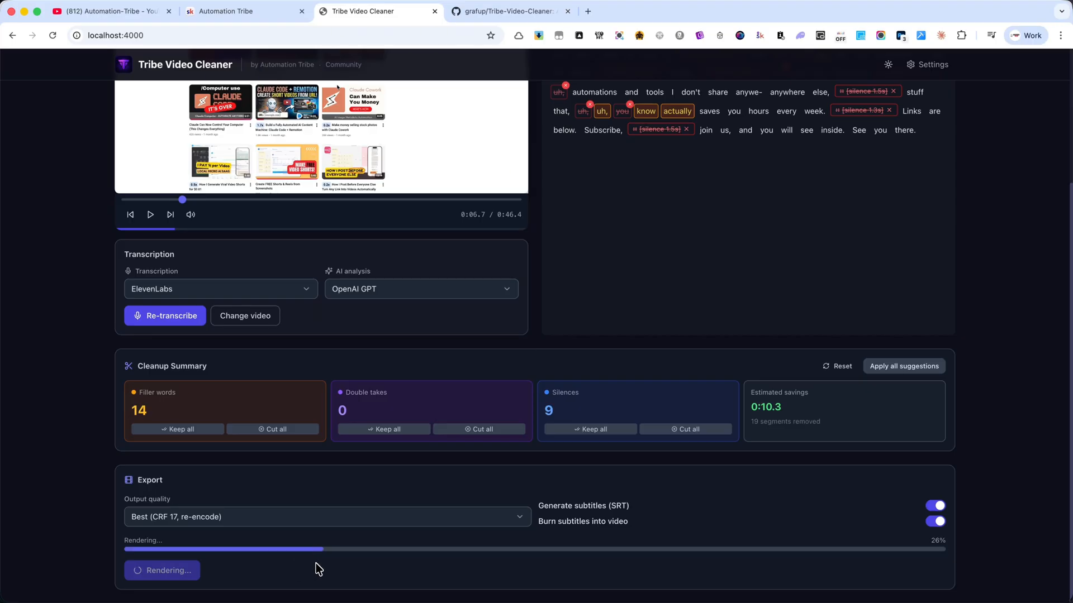
Wait for the render to complete and download the cleaned video
scroll(324, 567, "up", 3)
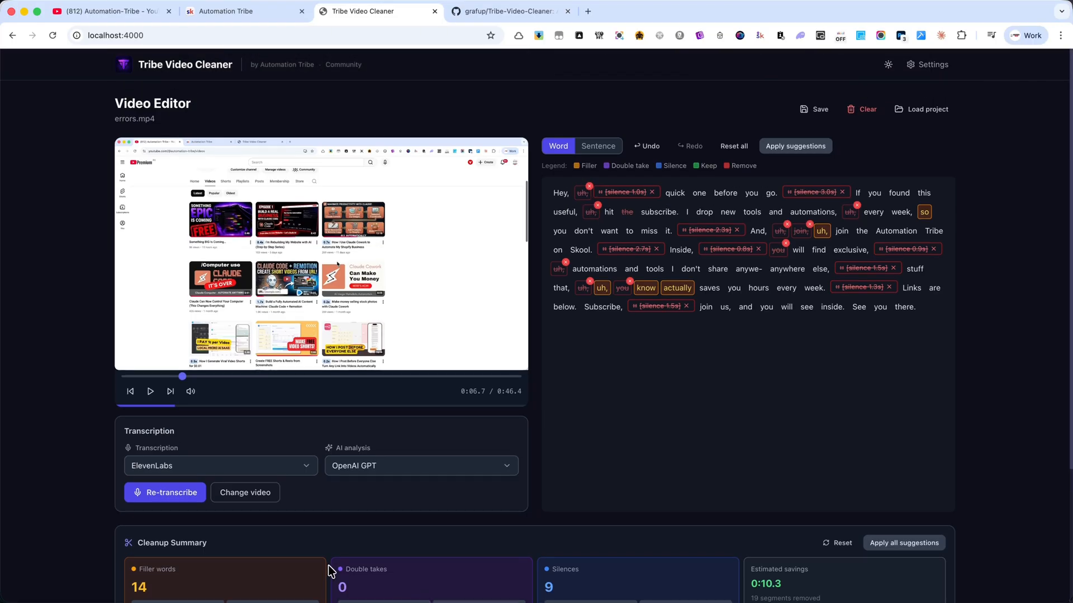
scroll(328, 570, "down", 3)
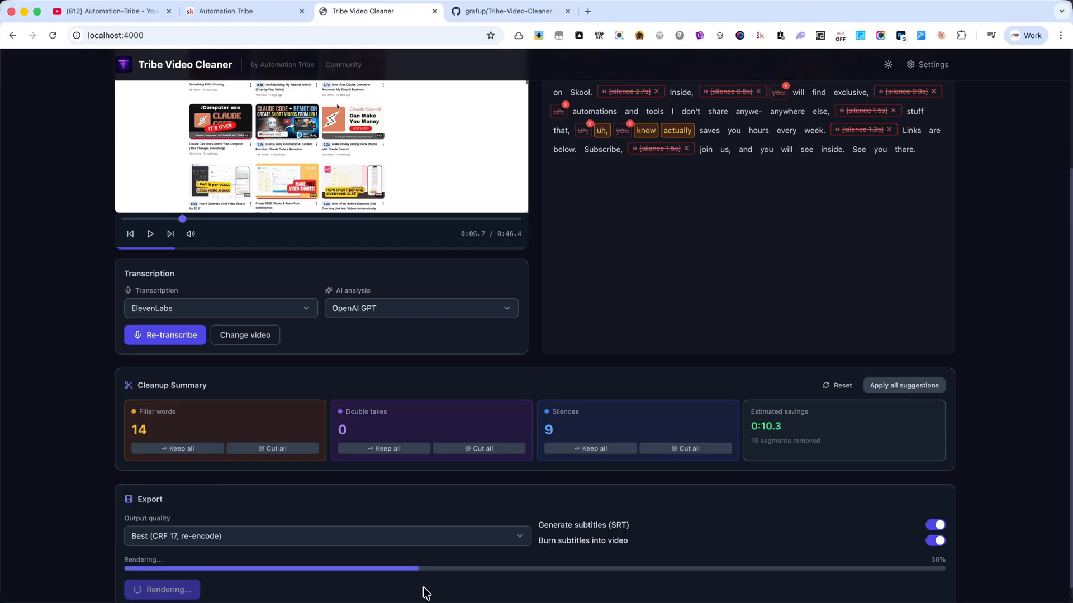
scroll(426, 545, "up", 3)
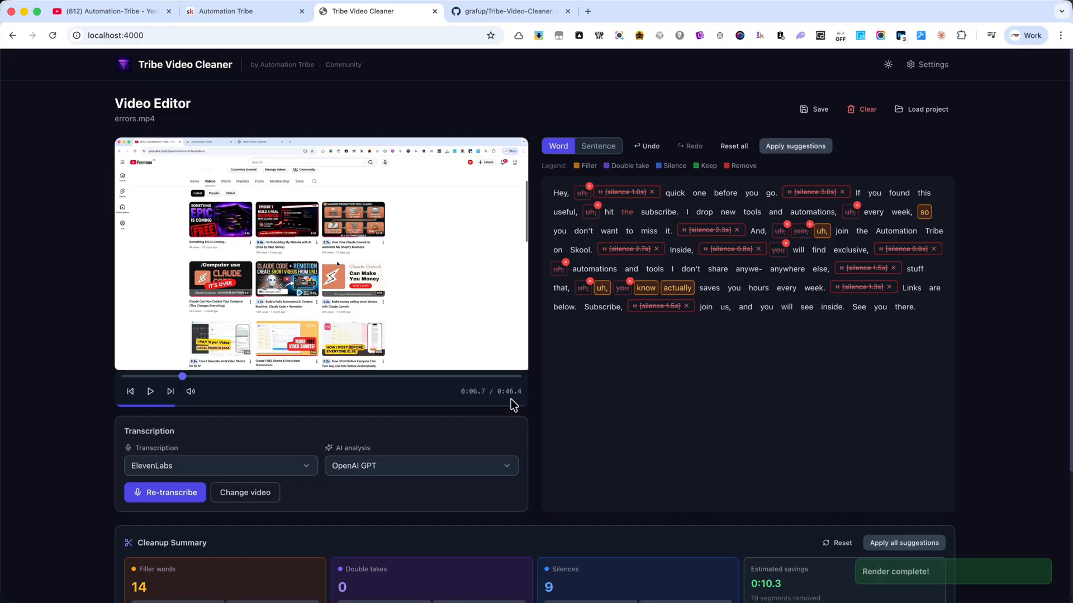
scroll(587, 441, "down", 3)
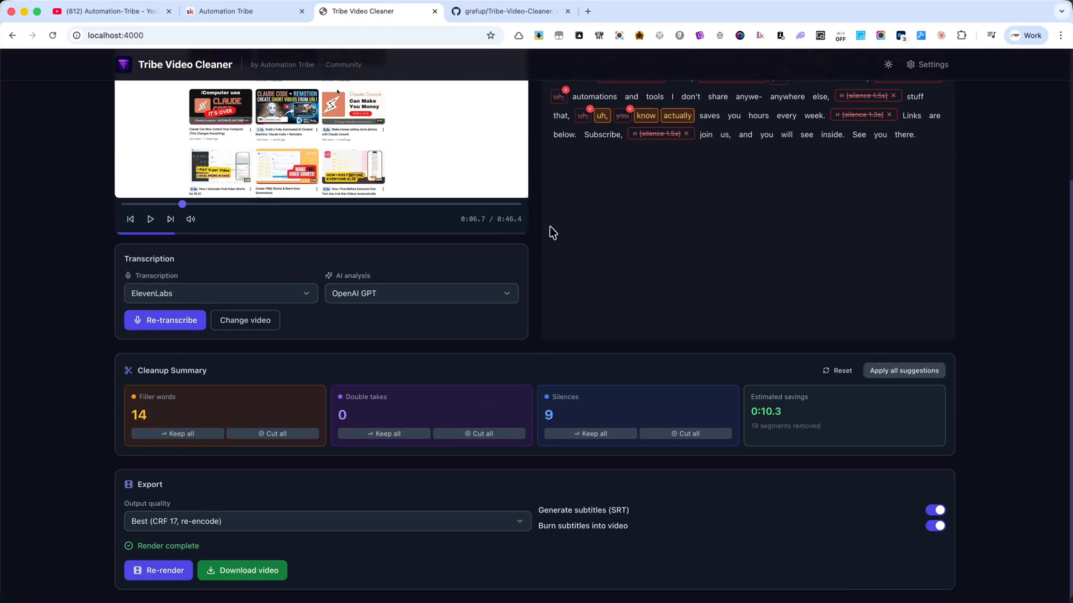
left_click(244, 578)
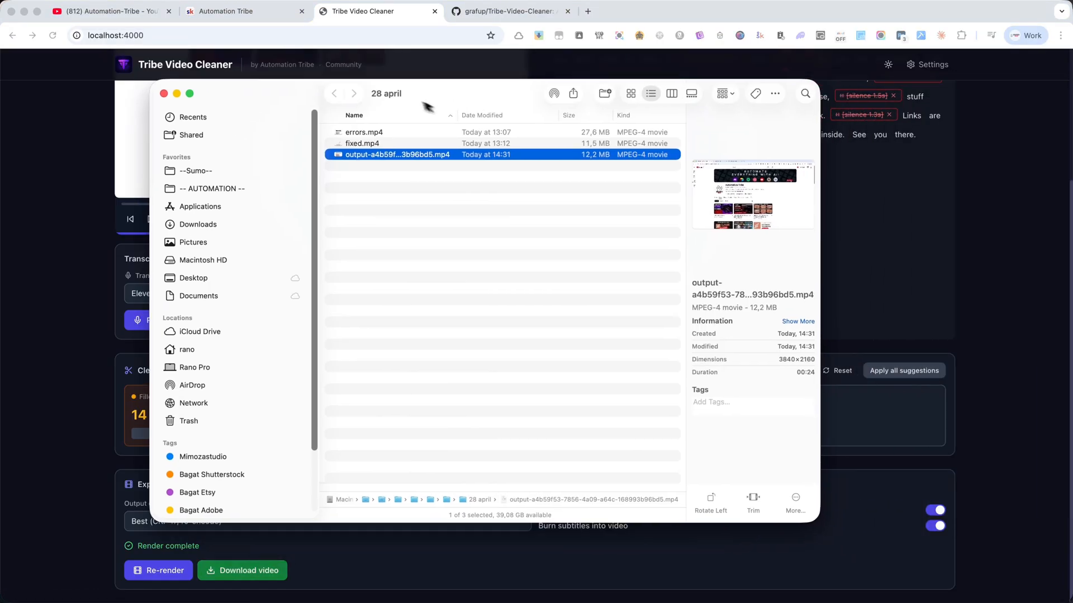
In Finder, compare the file details of errors.mp4 with the rendered output video, and preview the output over the editor
left_click(342, 132)
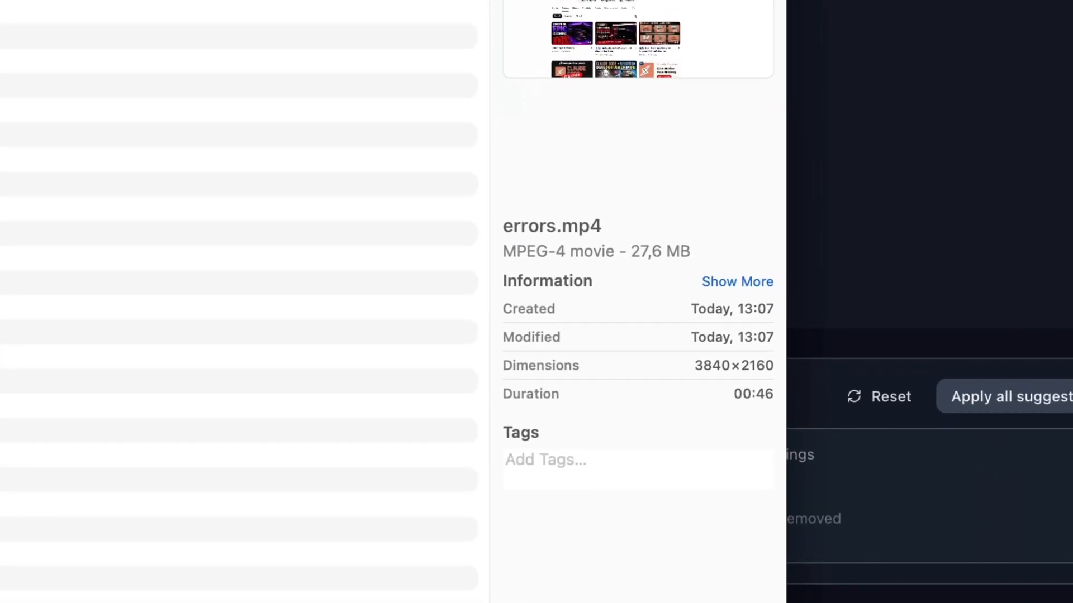
left_click(363, 152)
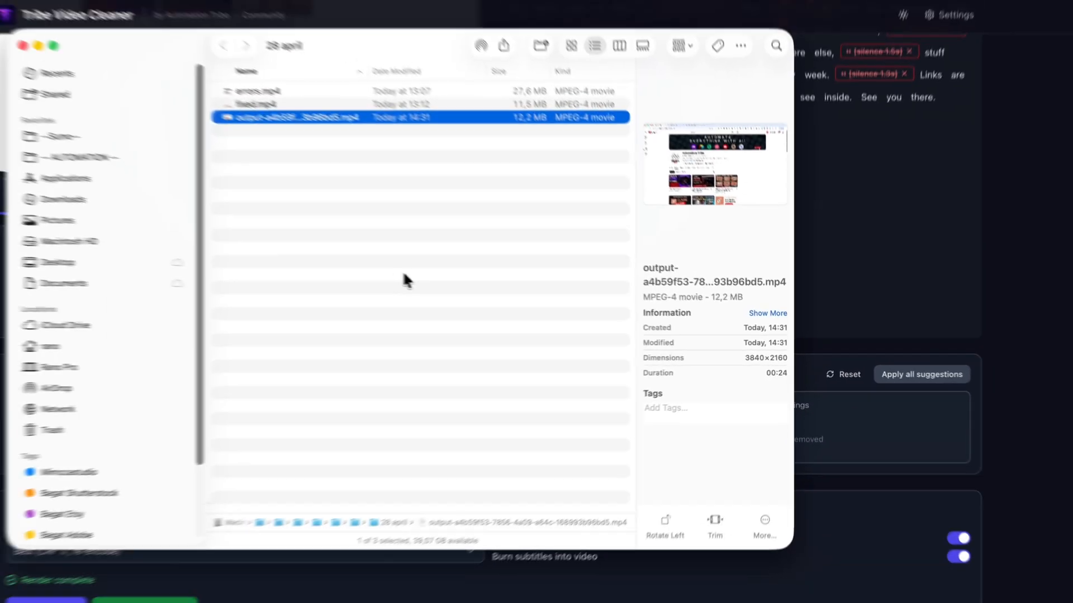
key("space")
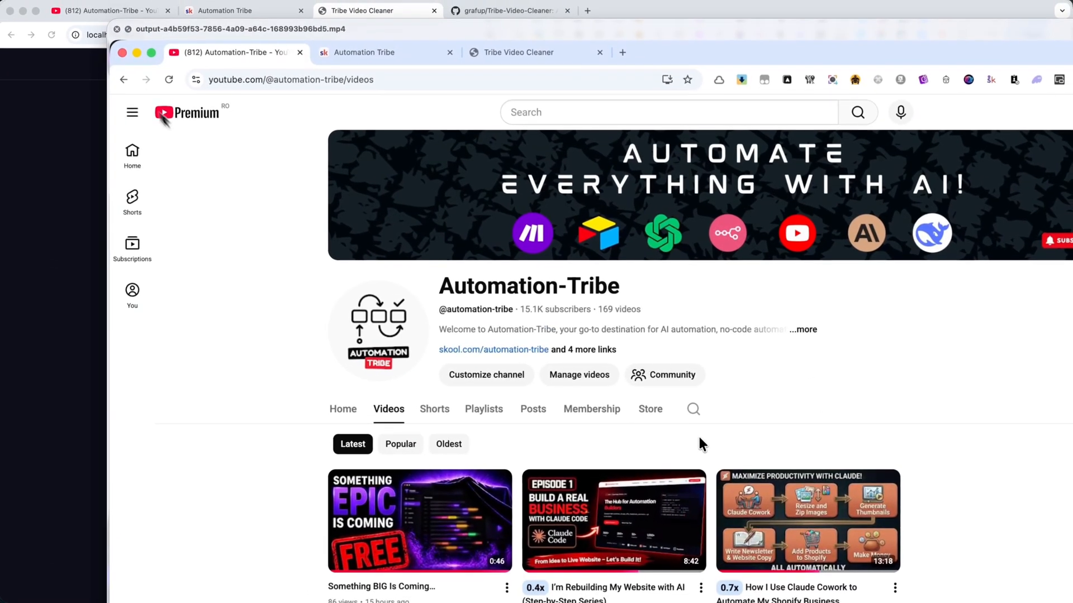
left_click_drag(109, 22, 409, 223)
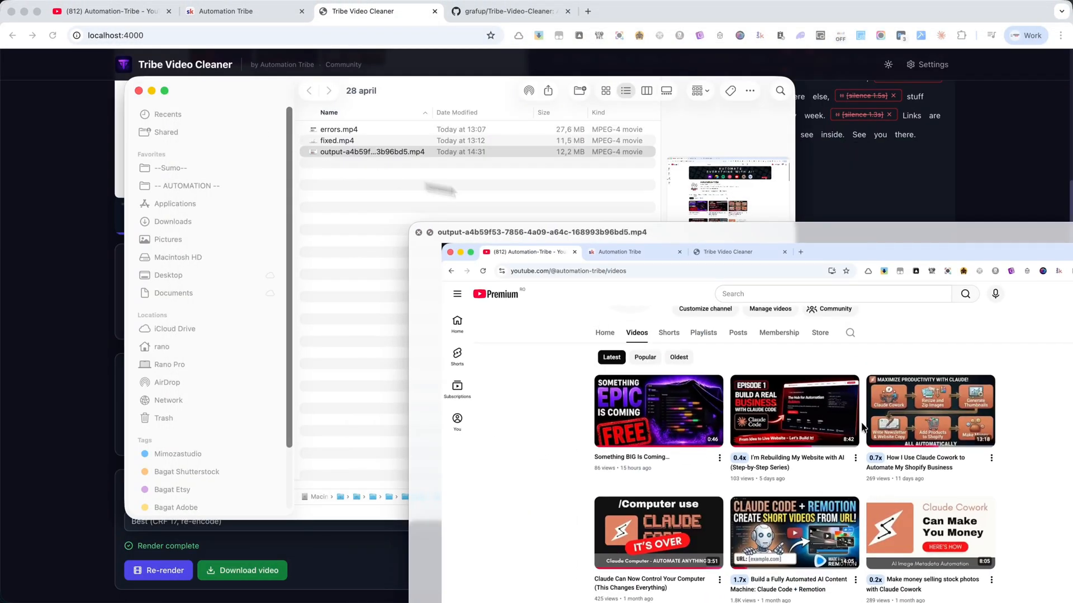
left_click_drag(736, 233, 405, 60)
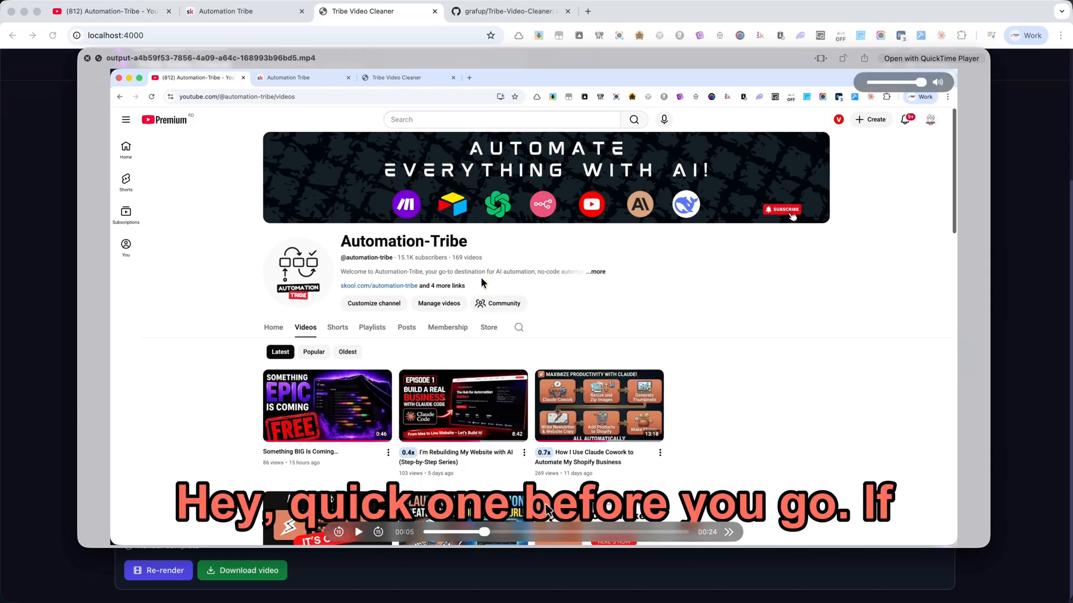
Close the output video preview and review the app's settings for API keys, filler words, silence detection, output quality and subtitles
key("space")
scroll(782, 168, "up", 4)
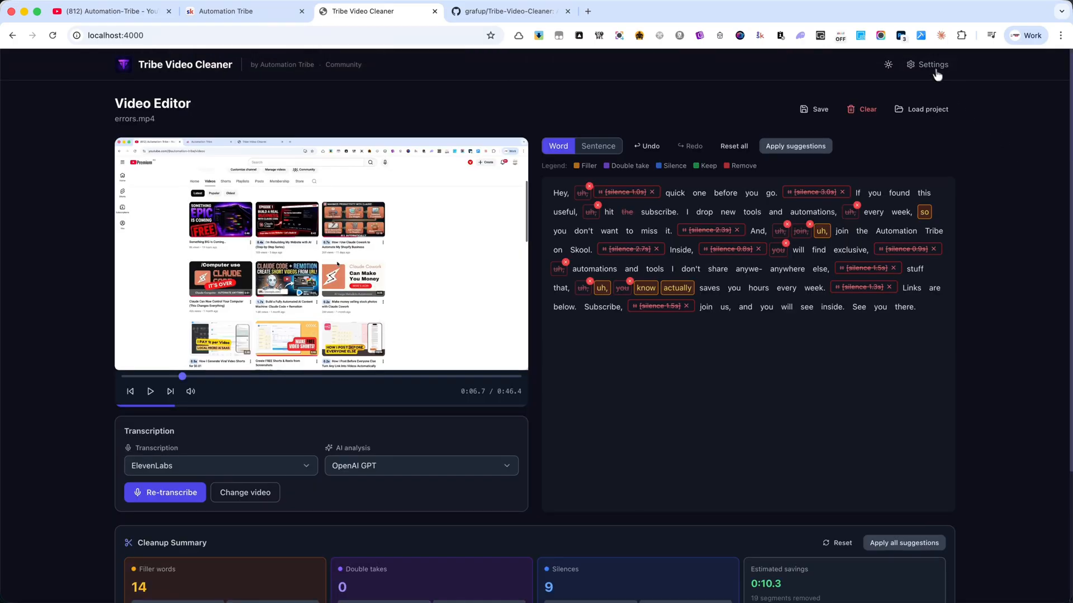
left_click(928, 64)
scroll(705, 419, "down", 5)
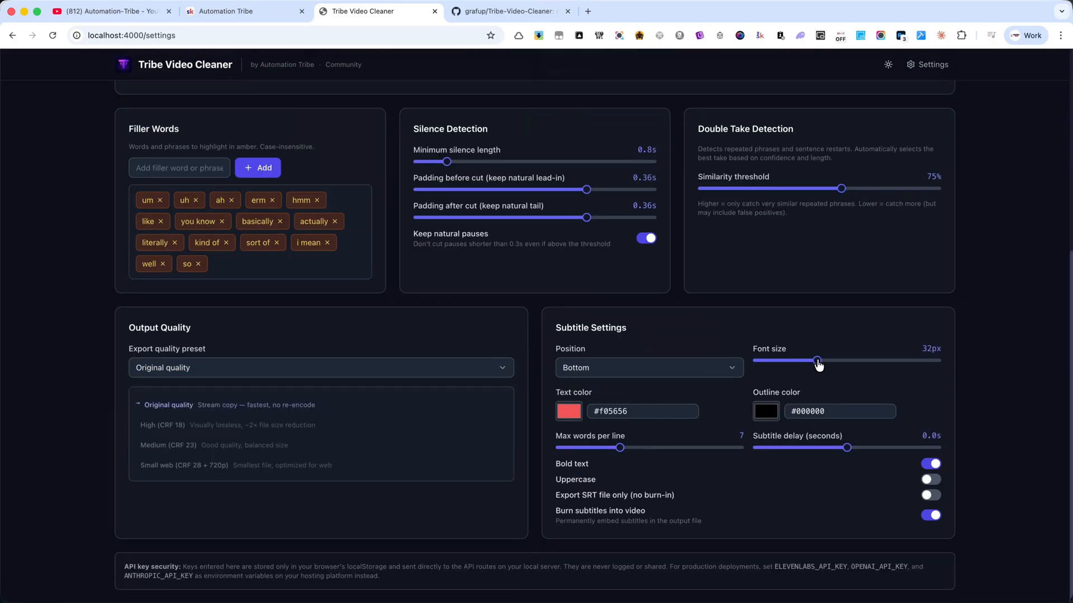
scroll(786, 377, "up", 5)
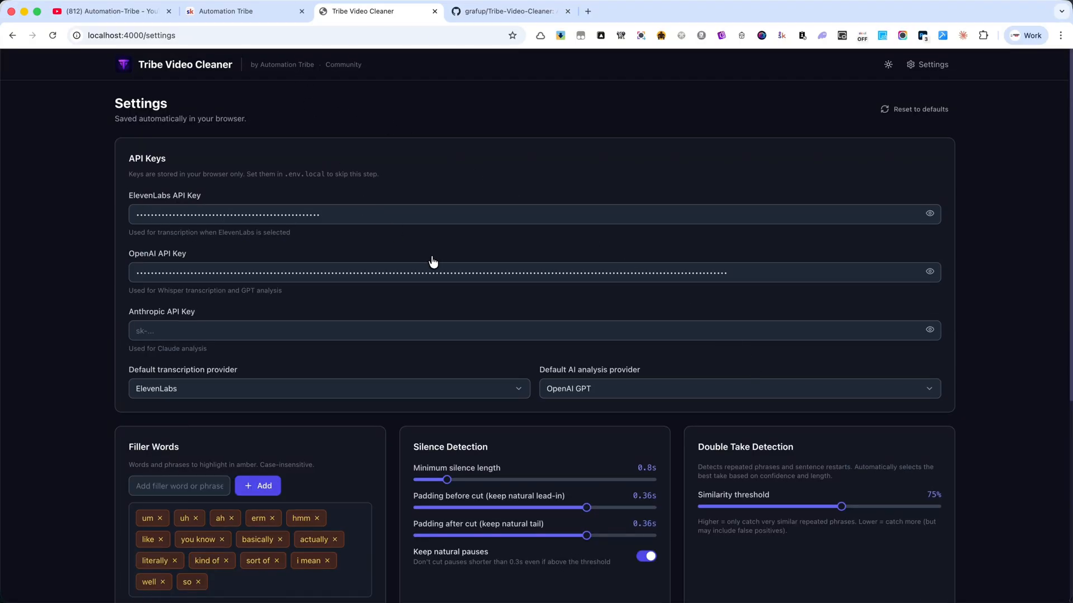
Browse the Automation Tribe classroom courses on Skool and open the Automation-Tribe-Free community
left_click(229, 11)
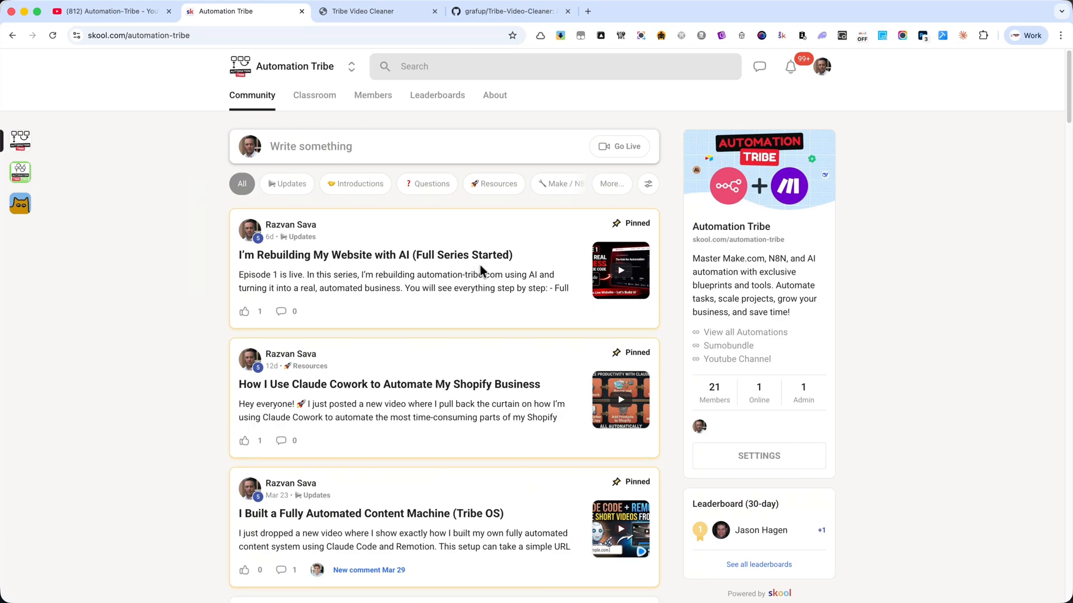
left_click(325, 104)
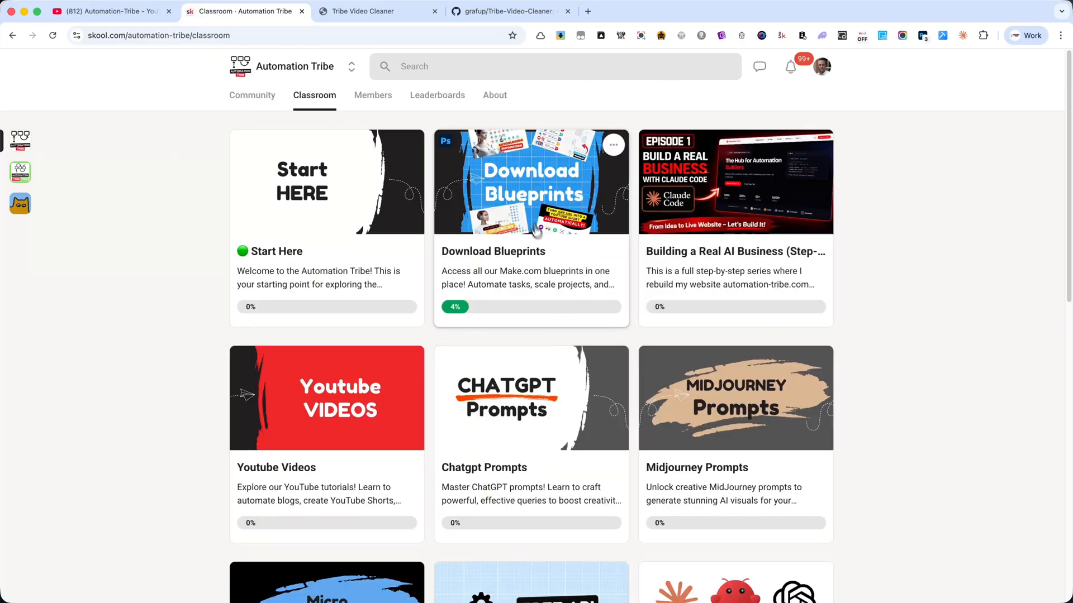
scroll(524, 210, "down", 7)
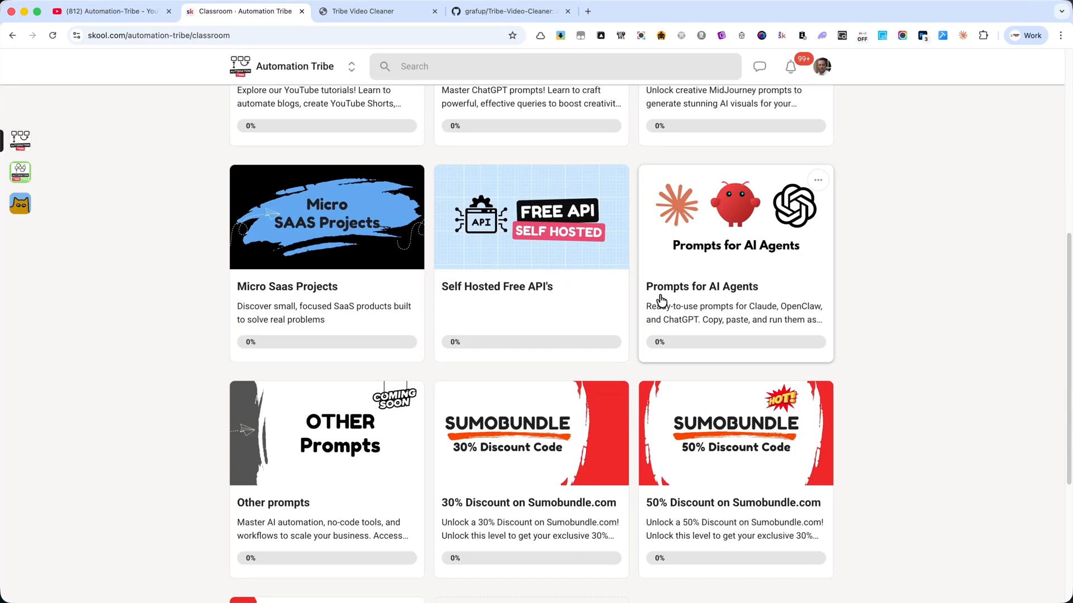
scroll(661, 300, "up", 7)
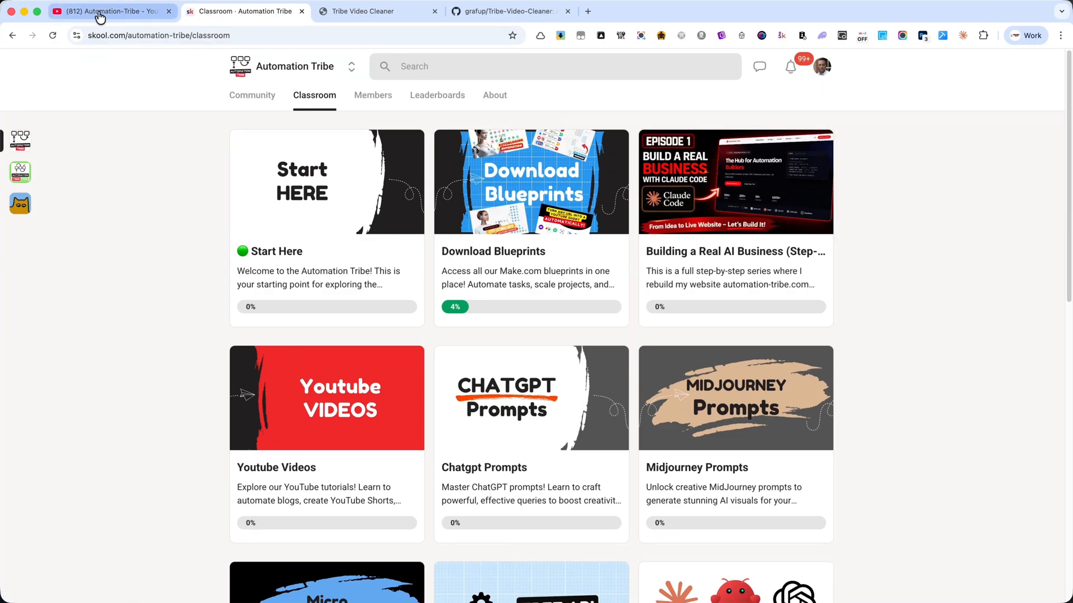
left_click(92, 174)
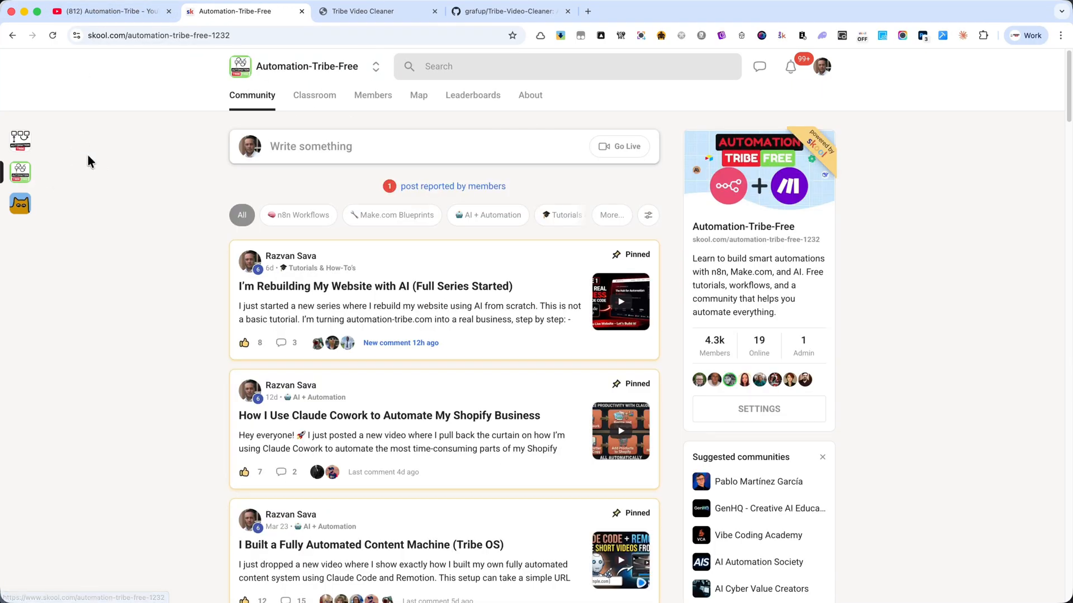
Open the Tribe-Video-Cleaner repository on GitHub and highlight its web address
left_click(489, 12)
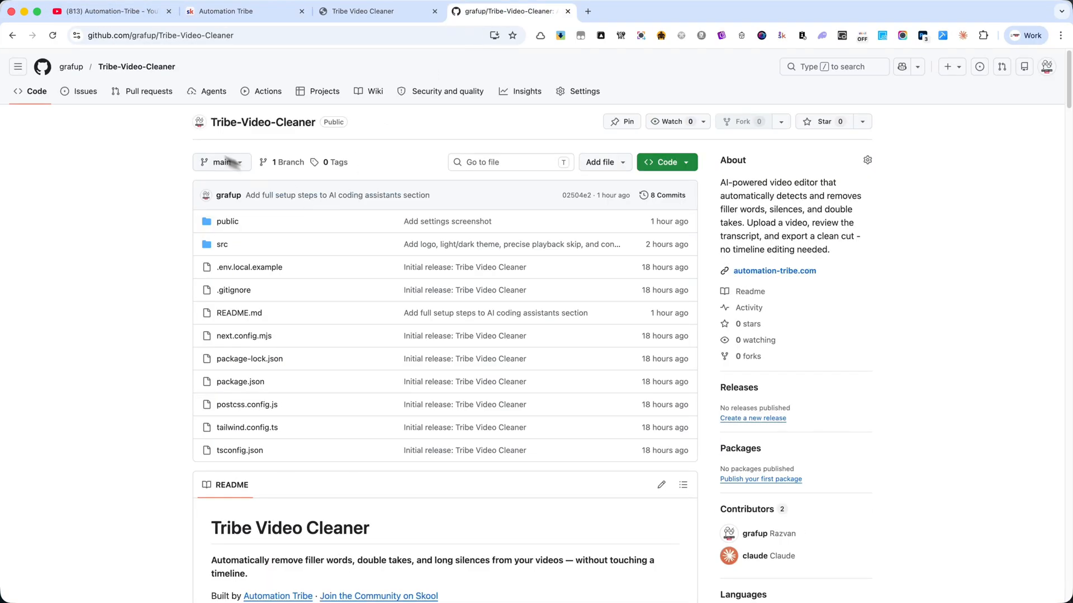
left_click(248, 37)
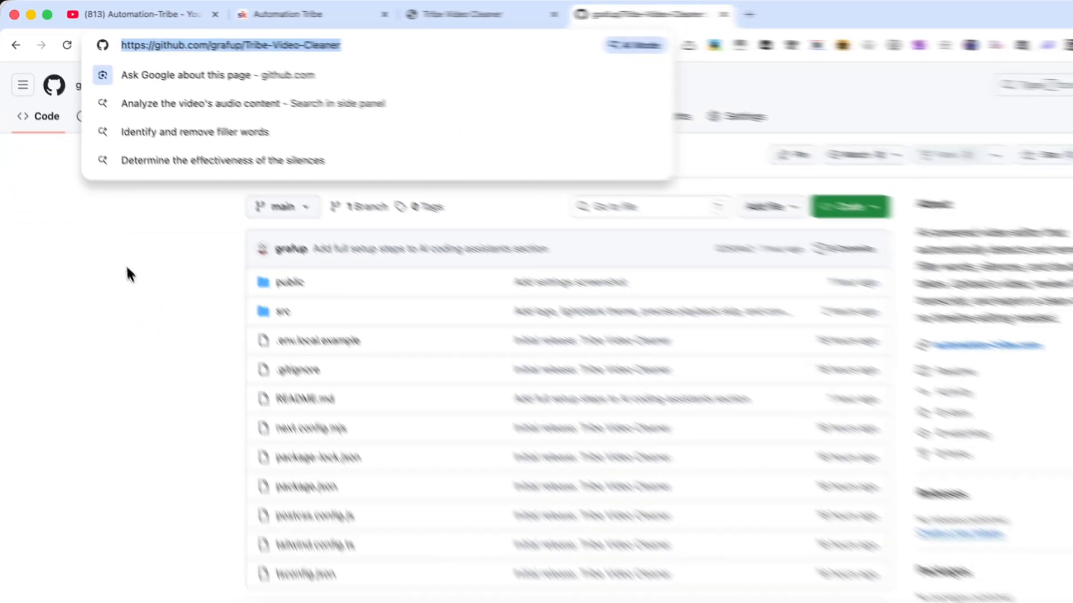
left_click(228, 495)
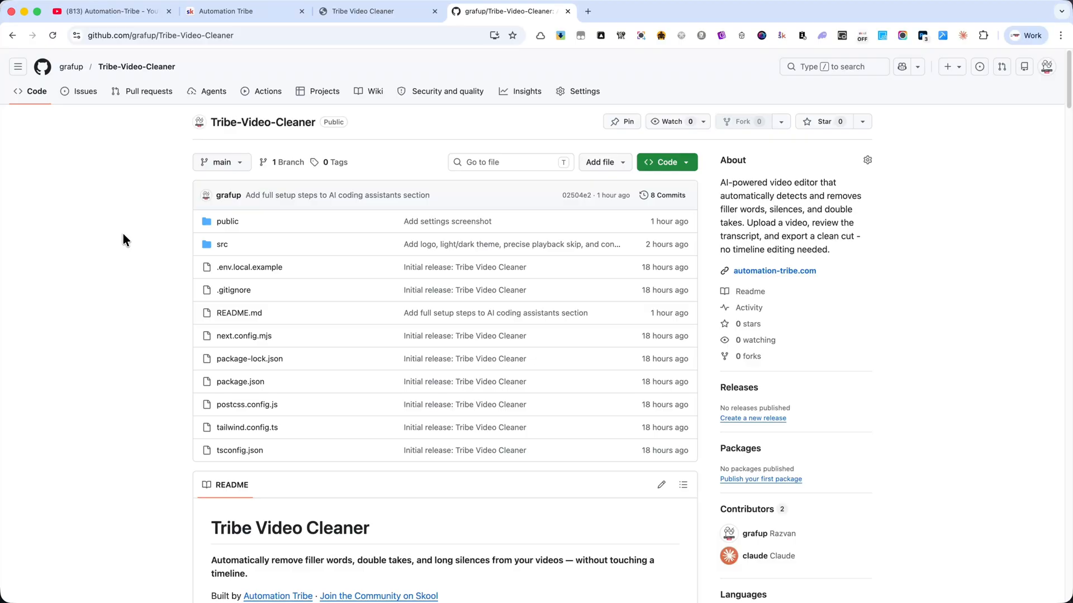
Read the README's prerequisites, installation steps and Claude Code setup instructions
scroll(124, 236, "down", 15)
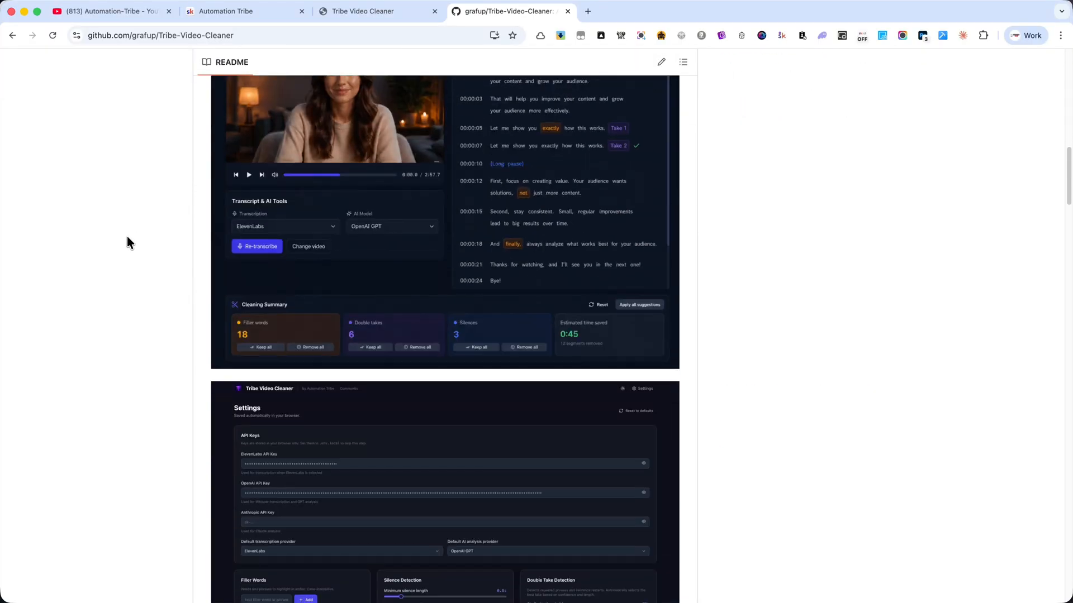
scroll(127, 243, "down", 15)
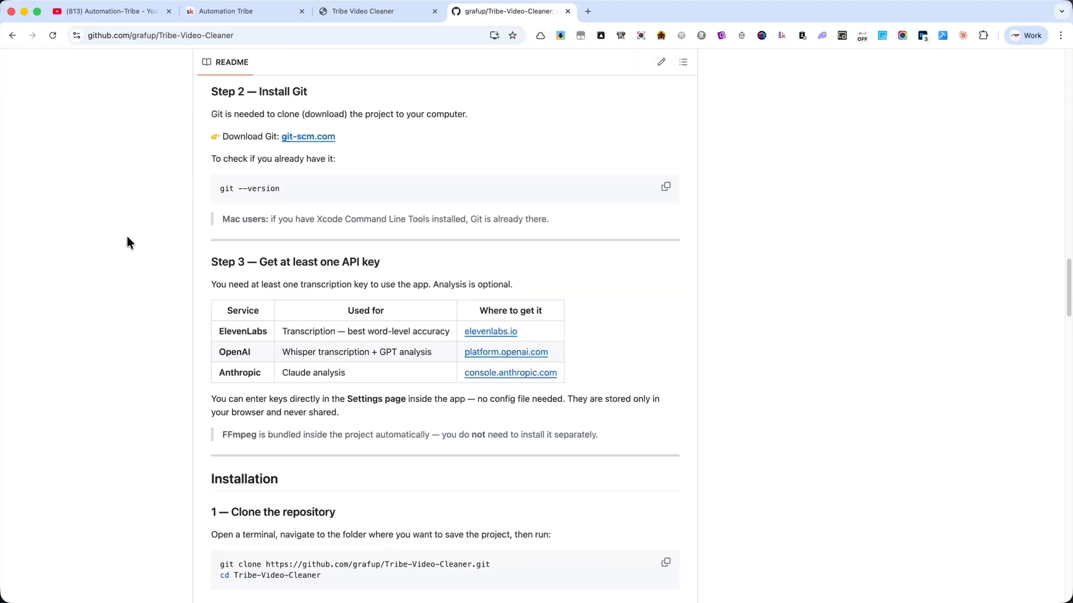
scroll(128, 241, "down", 20)
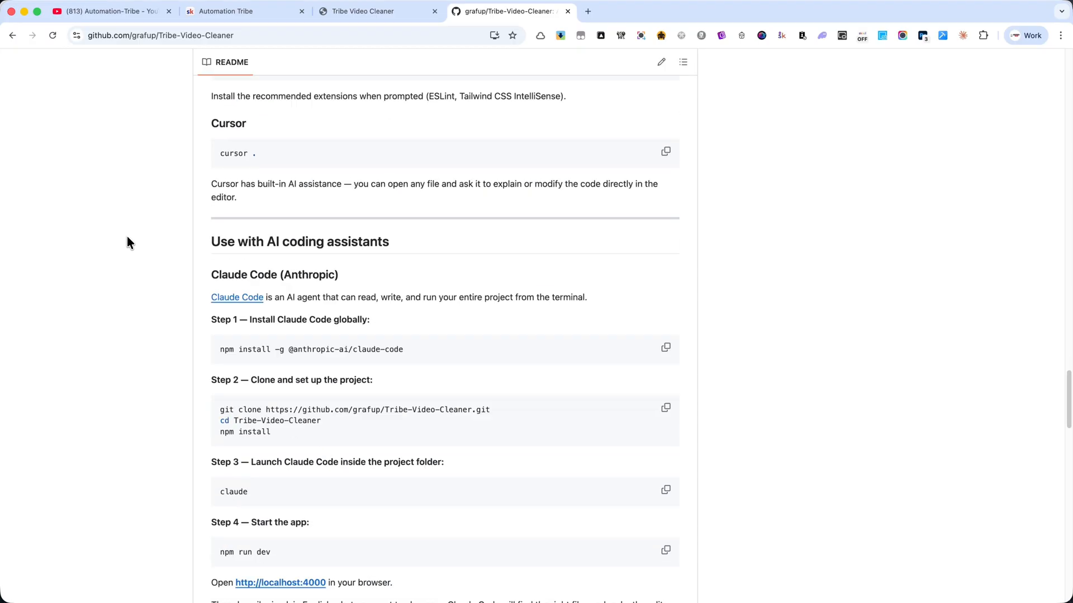
scroll(126, 236, "down", 5)
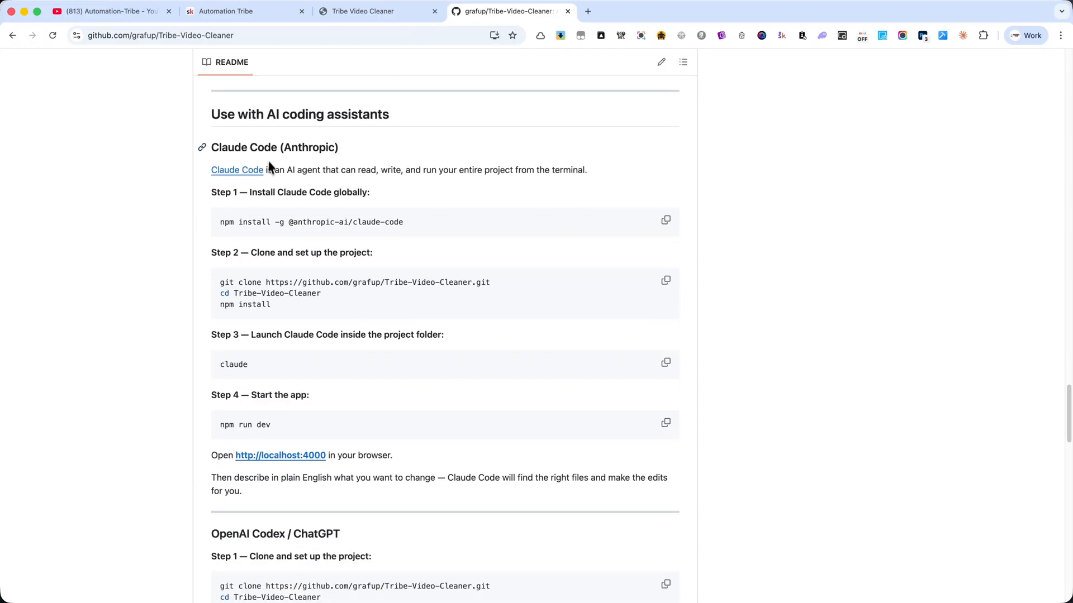
left_click_drag(213, 142, 330, 221)
left_click(337, 290)
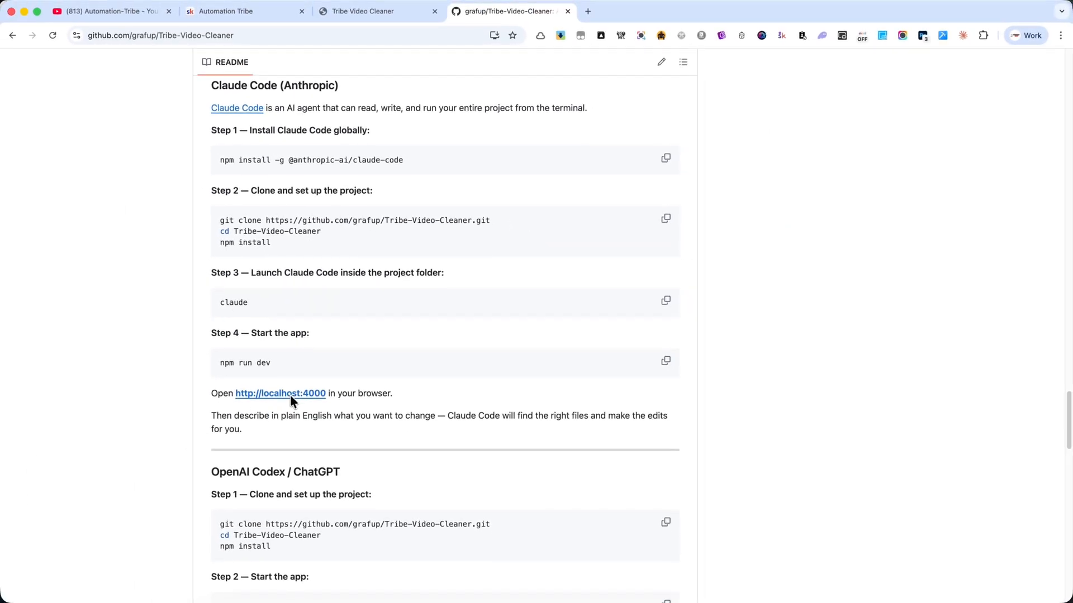
Switch to the locally running Tribe Video Cleaner and highlight its localhost:4000/settings address
left_click(360, 12)
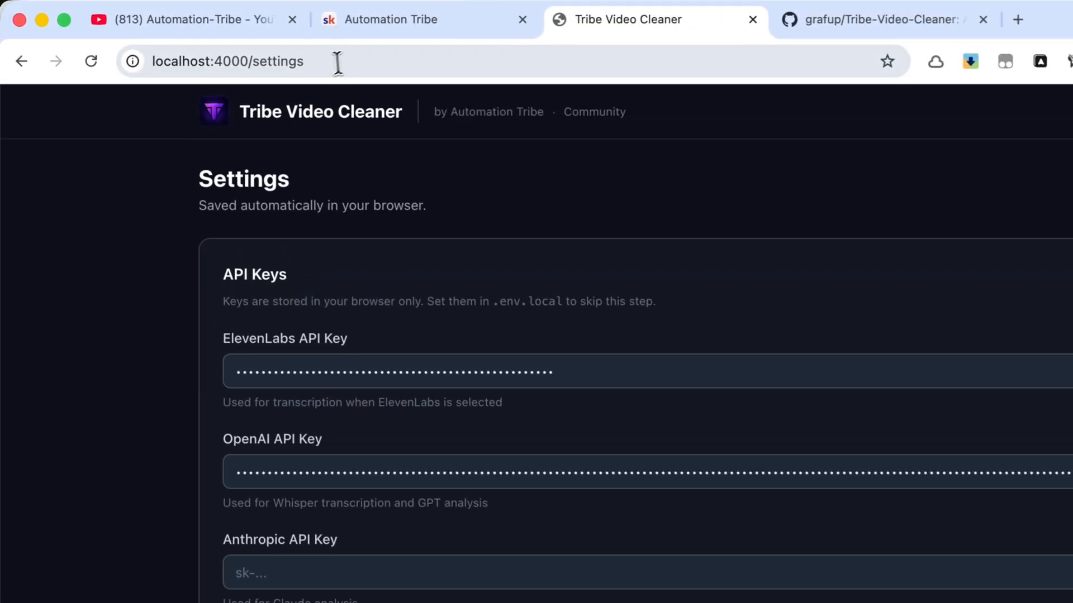
left_click_drag(338, 62, 132, 66)
left_click(285, 116)
Return to the Tribe-Video-Cleaner GitHub repository, skim its README and star the repository
left_click(846, 25)
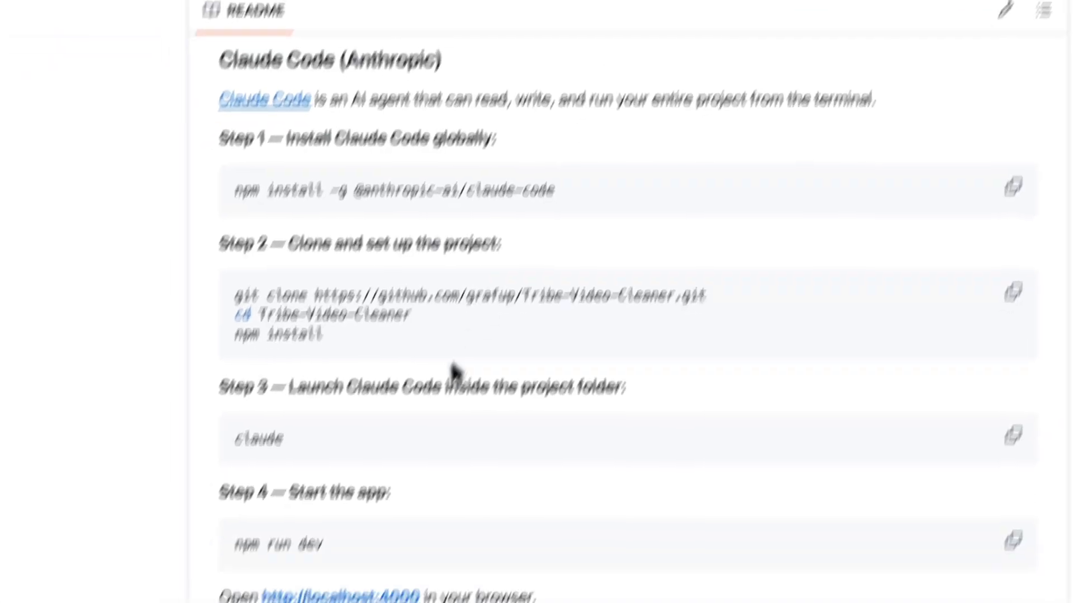
scroll(451, 364, "down", 20)
scroll(329, 294, "up", 20)
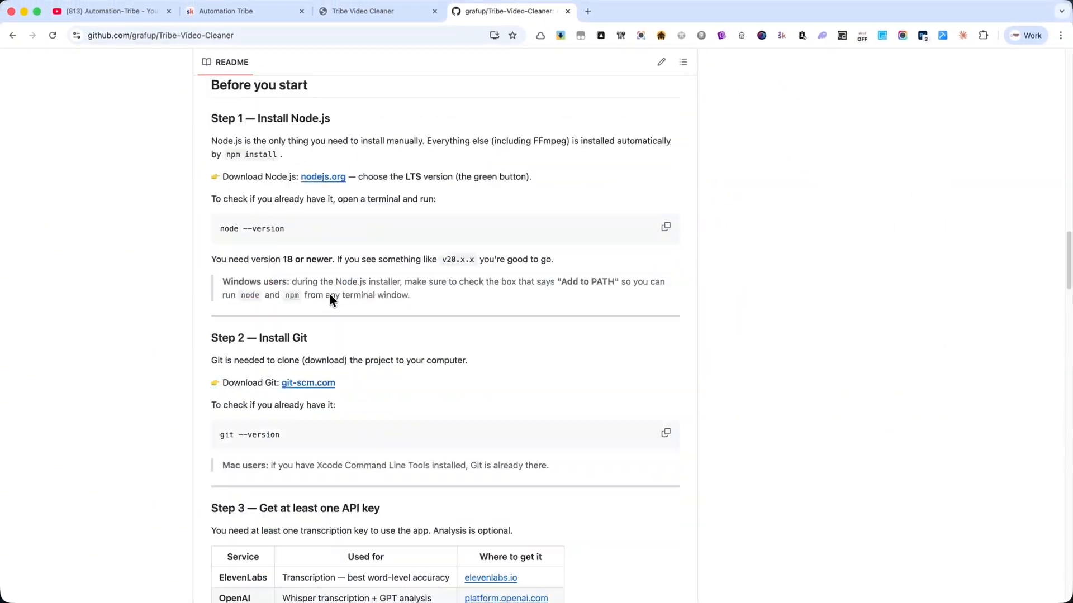
scroll(330, 294, "up", 15)
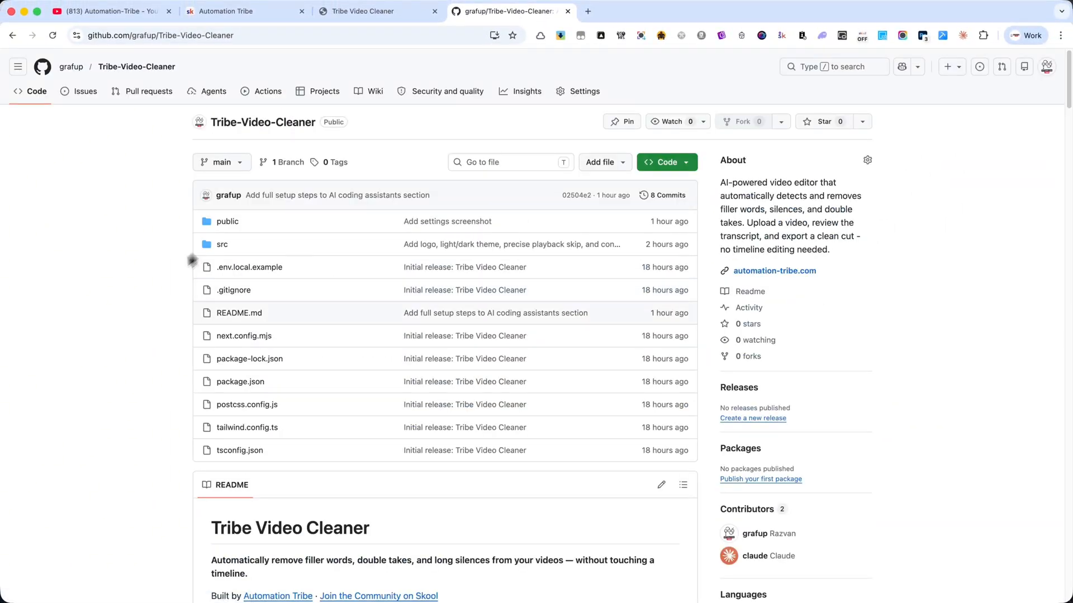
left_click(813, 124)
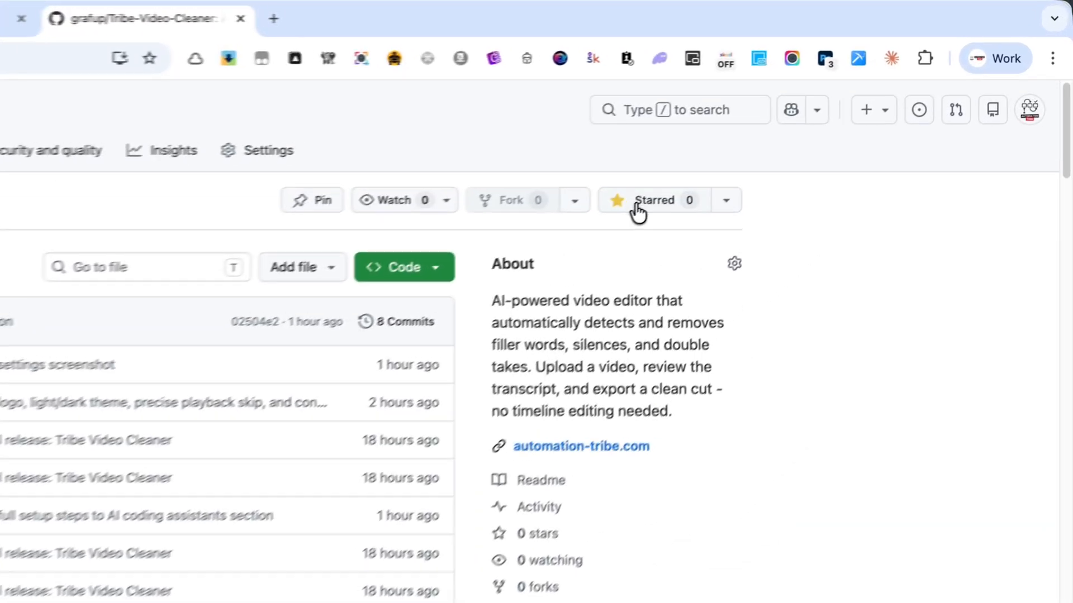